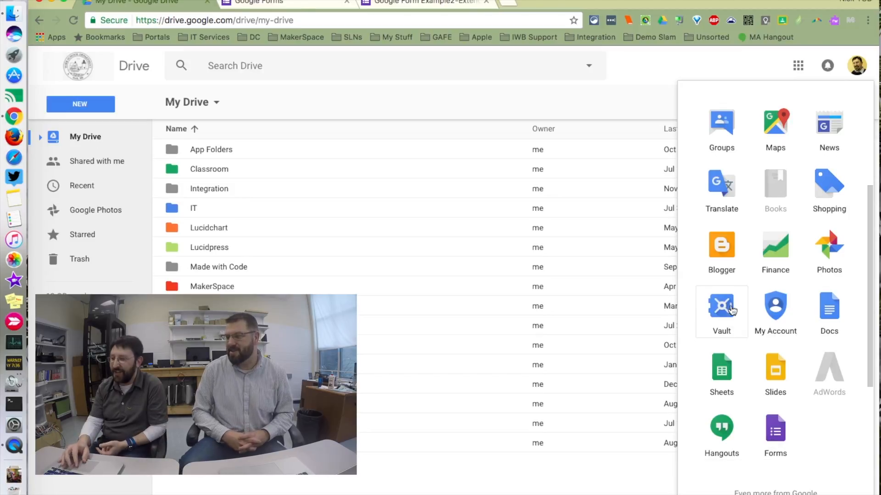
Look for Google Forms among the additional file types that can be created in My Drive.
left_click(797, 65)
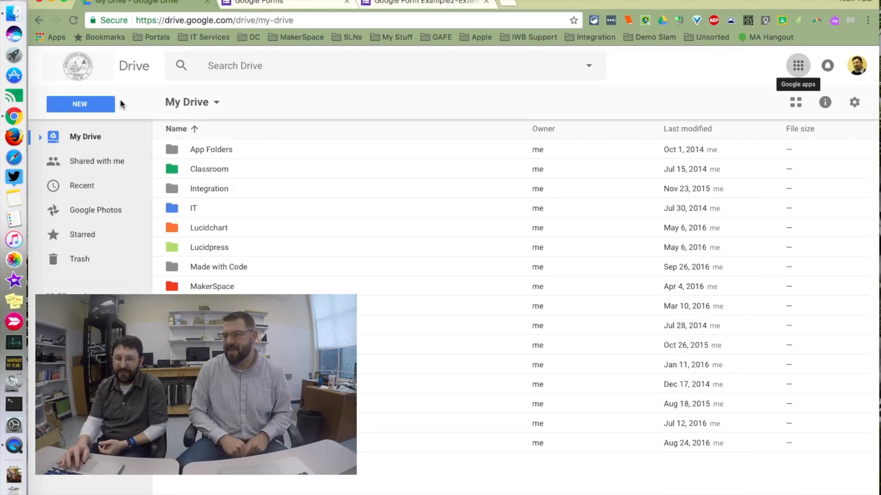
left_click(101, 104)
mouse_move(122, 278)
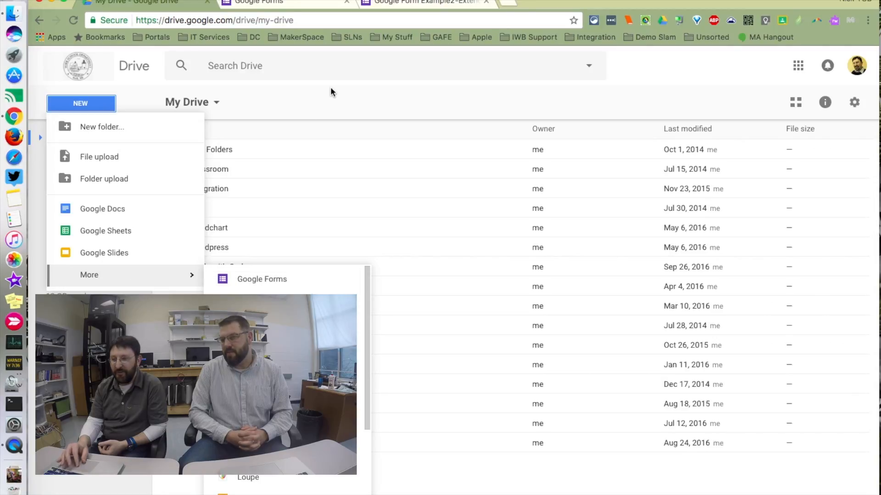
left_click(345, 106)
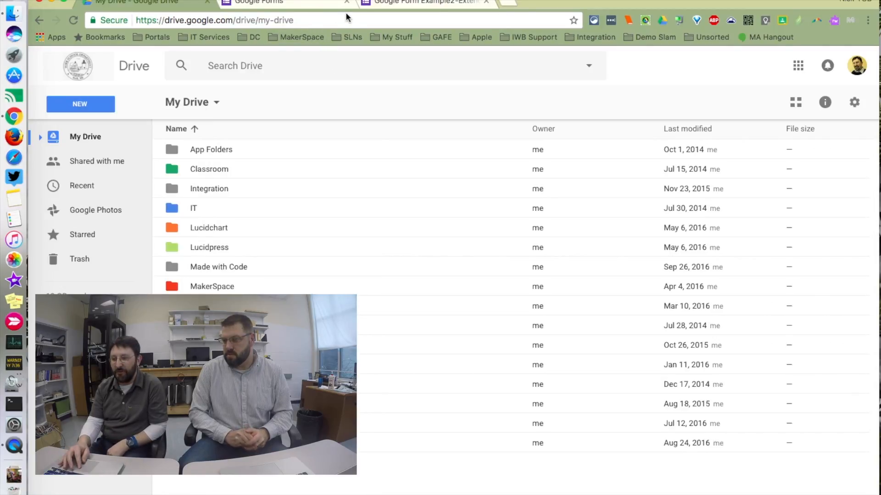
Bring up the form Google Form Example2-Extended, passing the Google Forms home page, and examine its title and description.
left_click(310, 7)
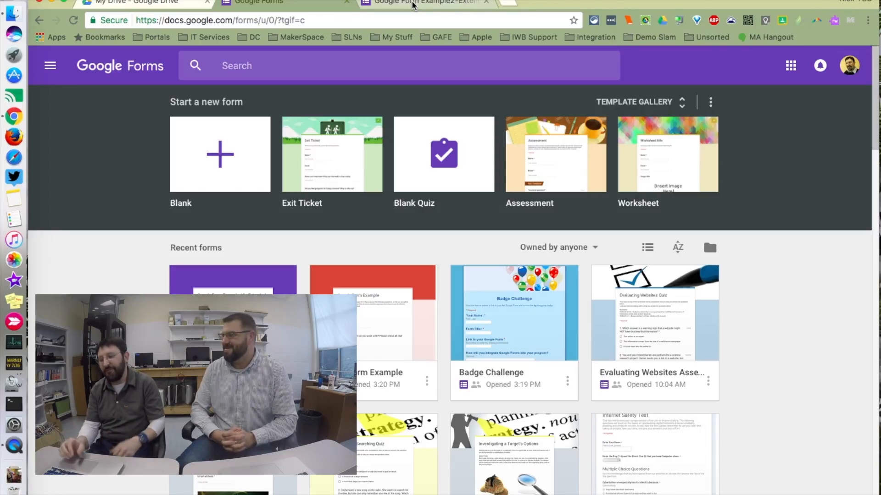
left_click(412, 6)
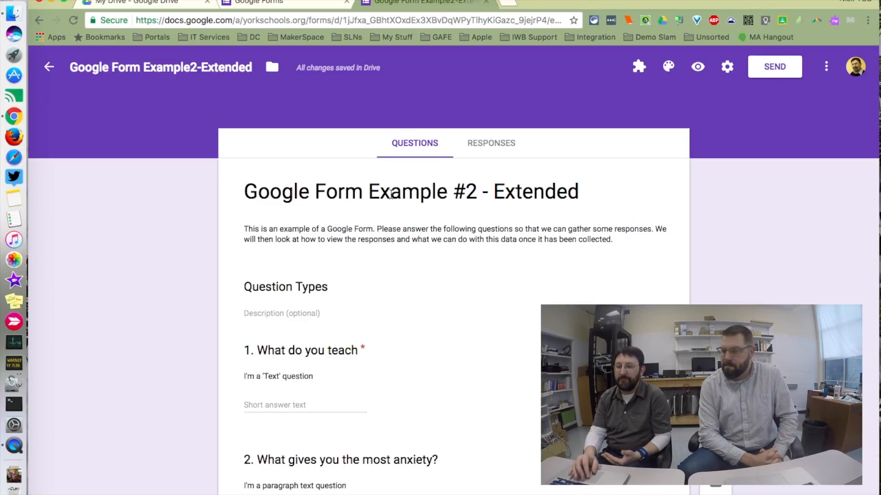
left_click(261, 192)
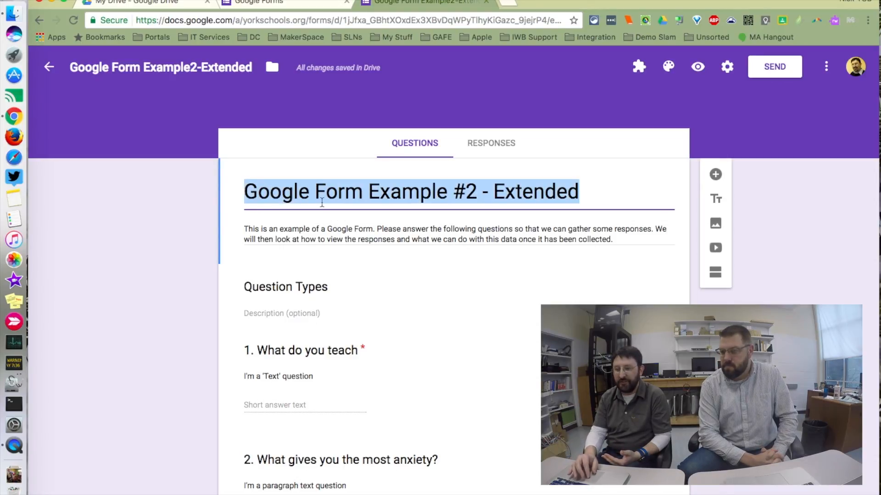
left_click(323, 228)
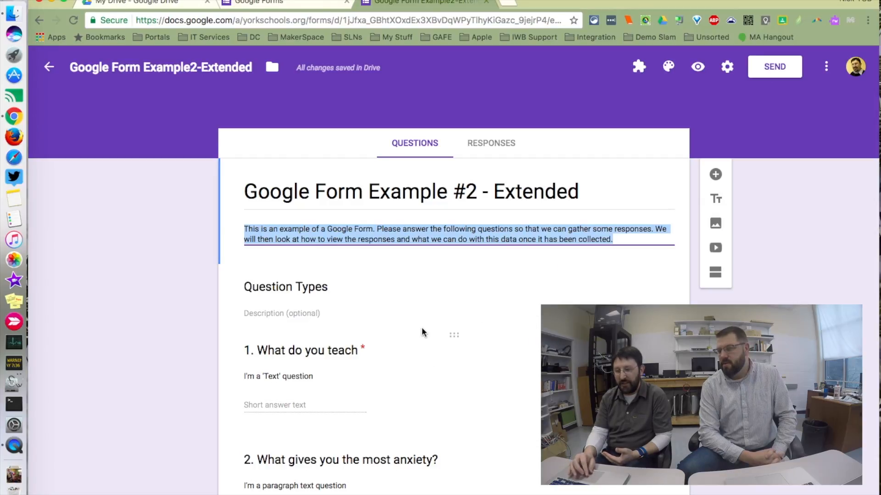
Examine the short-answer question "1. What do you teach", its help text and the available question types.
left_click(354, 355)
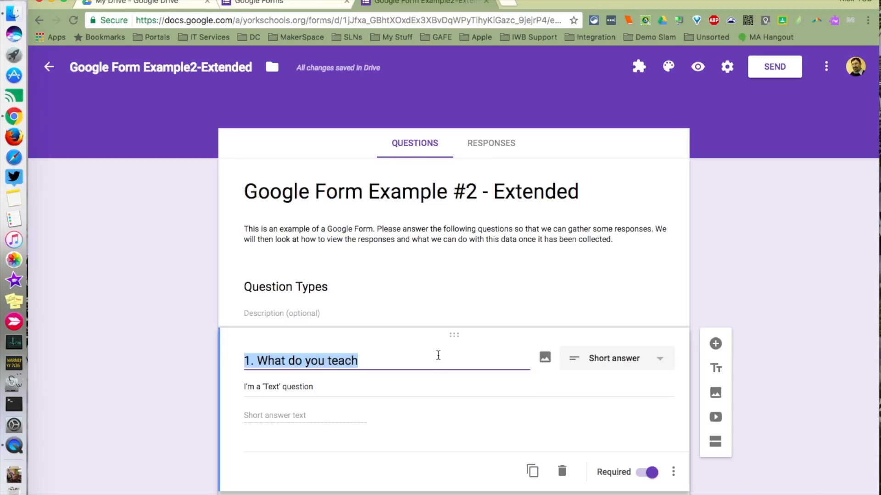
triple_click(299, 388)
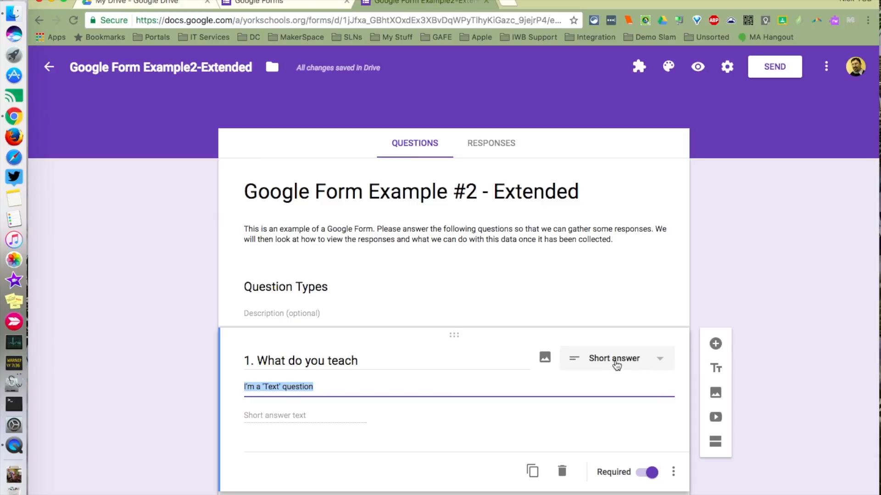
left_click(655, 364)
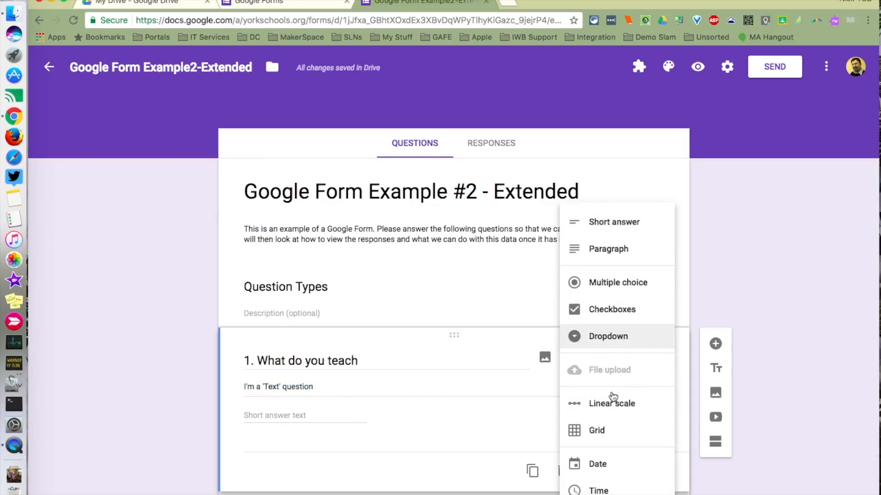
left_click(713, 287)
Examine the paragraph question about anxiety and the multiple-choice question "What do you teach" with its answer options.
scroll(503, 380, "down", 2)
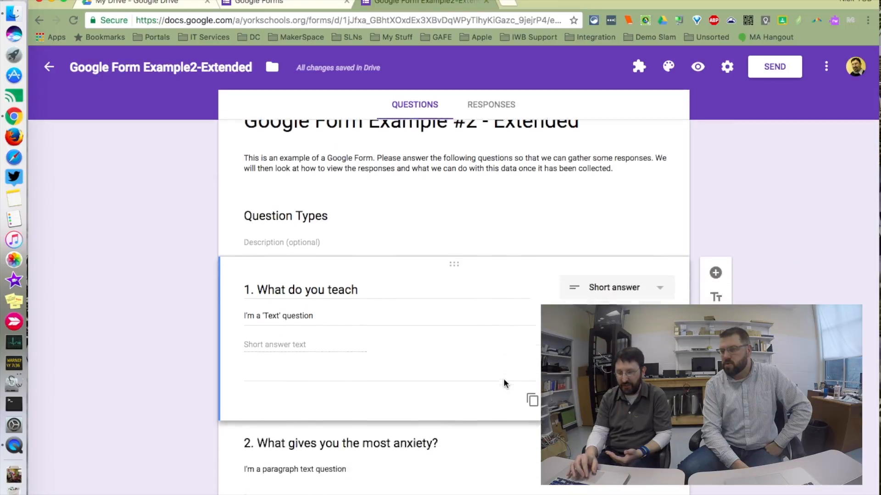
scroll(504, 383, "down", 3)
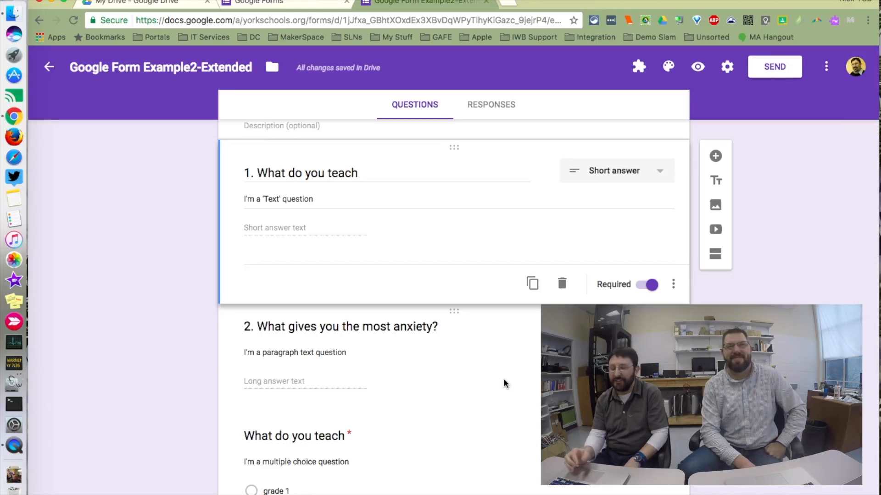
left_click(437, 367)
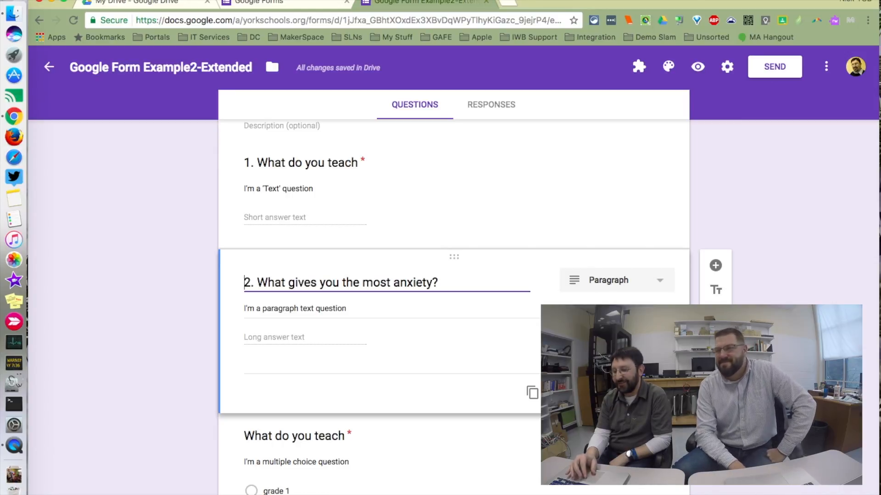
left_click(181, 367)
scroll(189, 374, "down", 1)
scroll(189, 378, "down", 5)
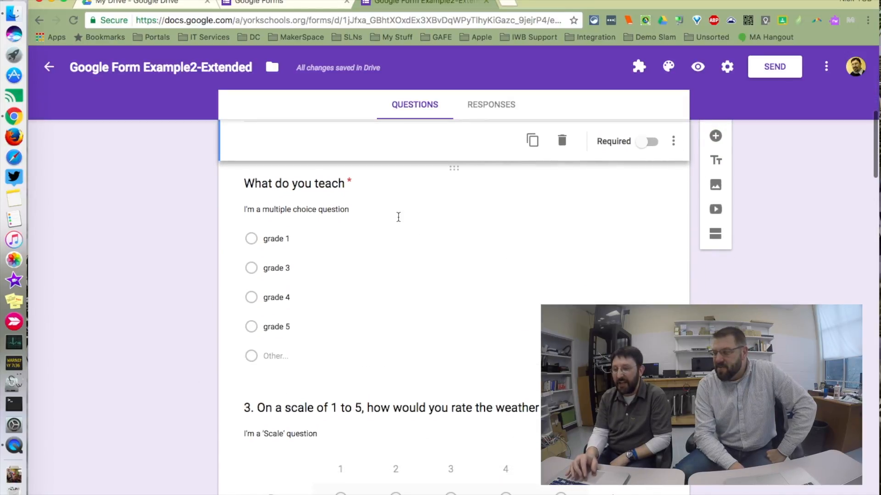
left_click(394, 210)
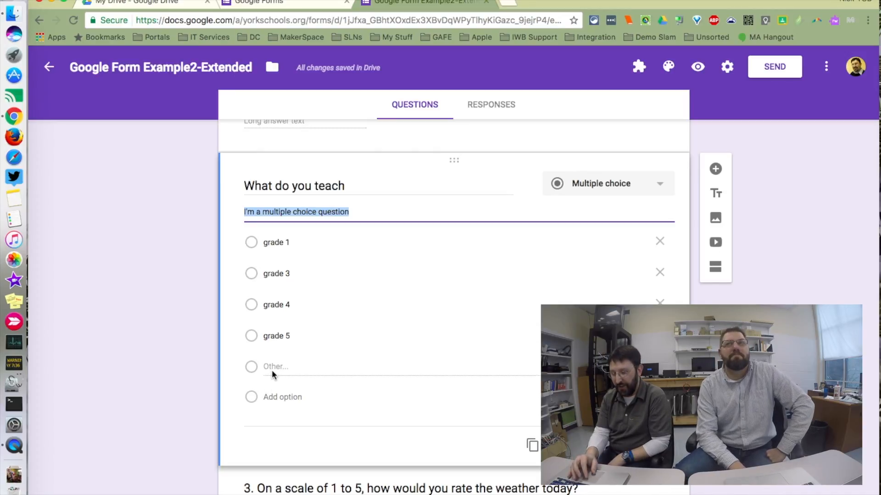
left_click(194, 366)
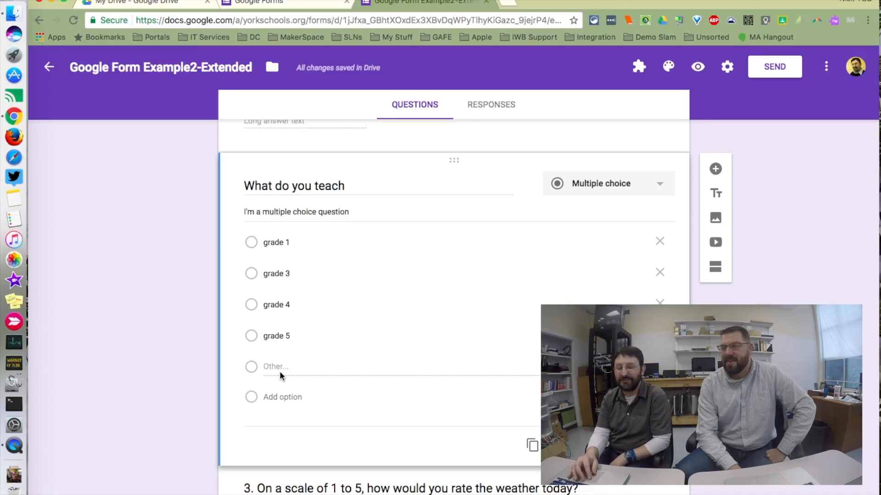
Set the upper end of the linear scale in question 3, about the weather, to 10.
scroll(196, 381, "down", 7)
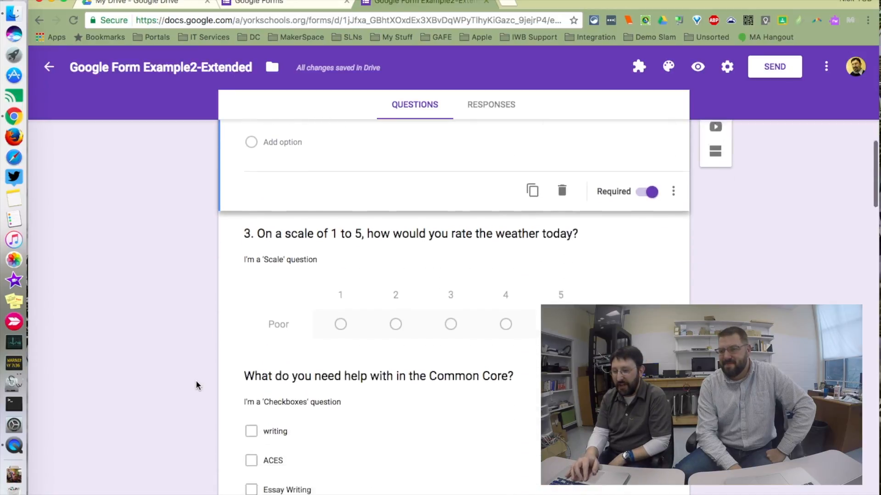
left_click(318, 226)
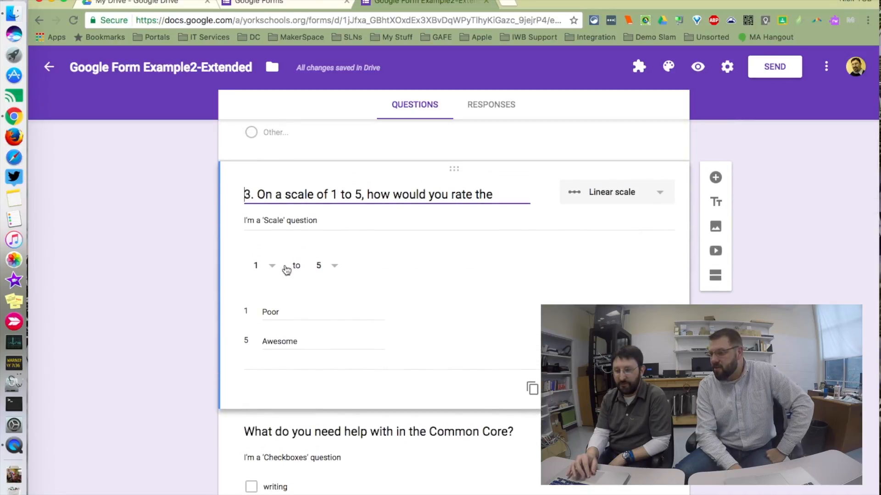
left_click(336, 267)
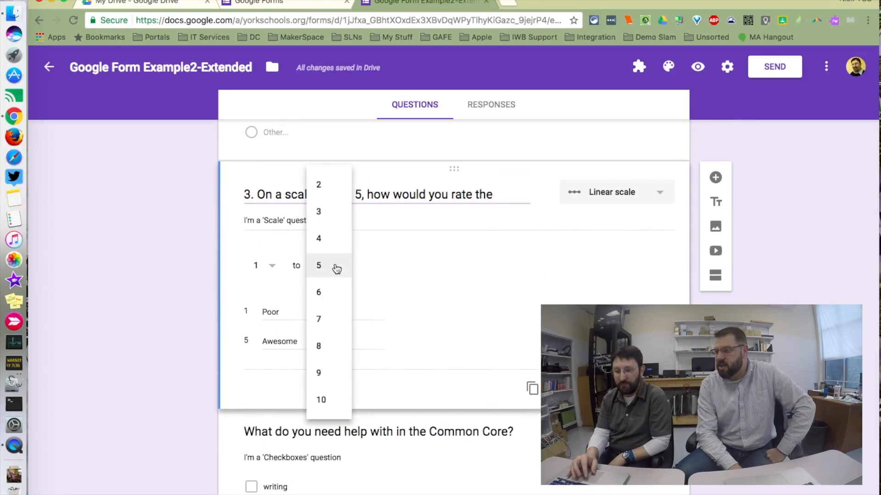
left_click(331, 402)
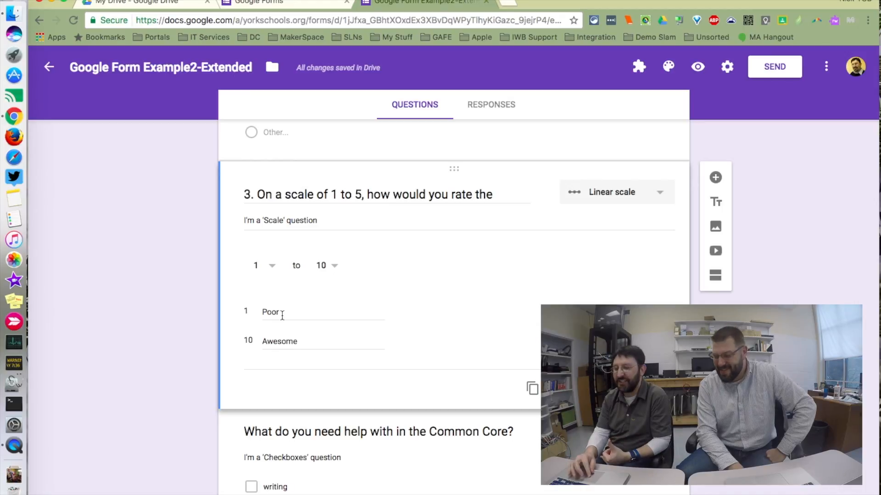
Switch the question "What do you need help with in the Common Core?" to Multiple choice and back to Checkboxes.
scroll(174, 390, "down", 3)
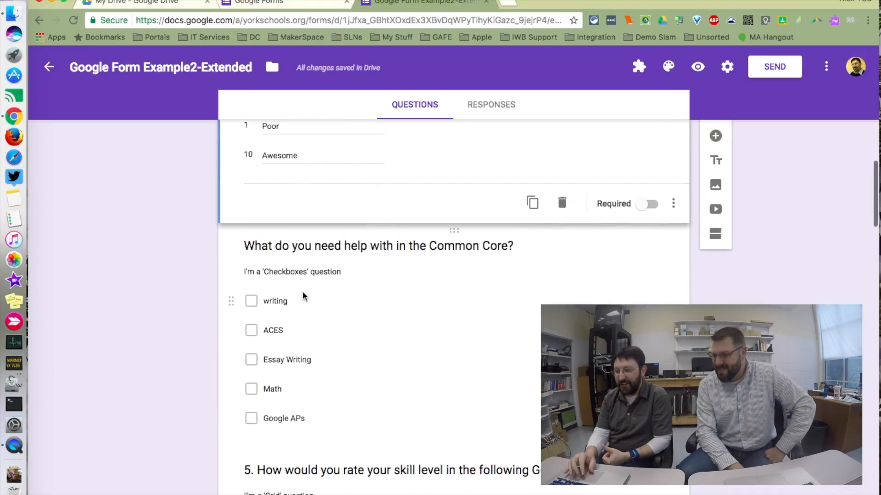
left_click(344, 302)
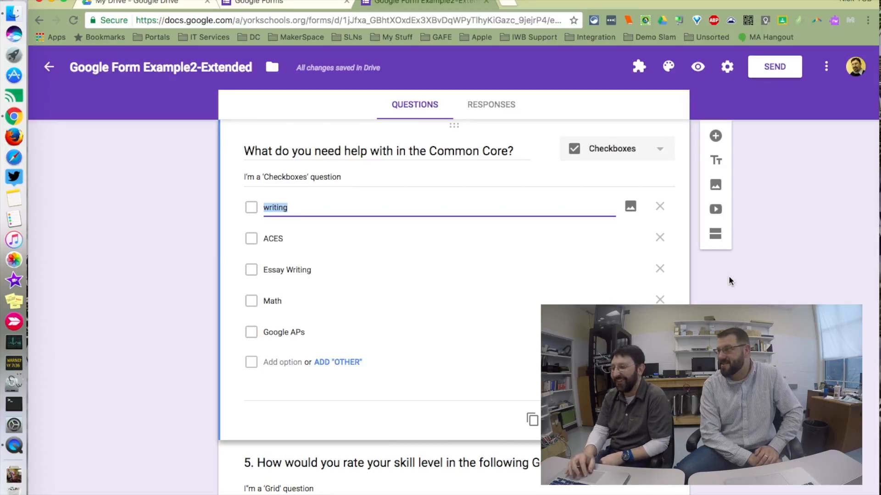
left_click(666, 153)
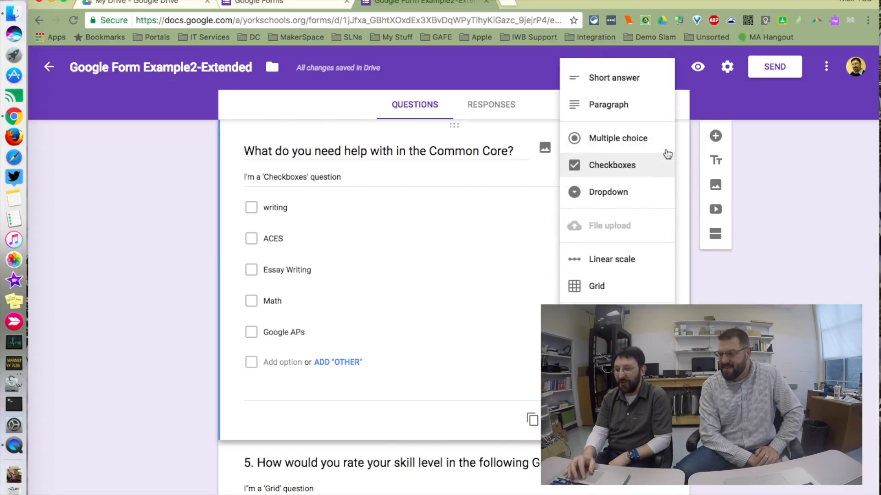
left_click(645, 142)
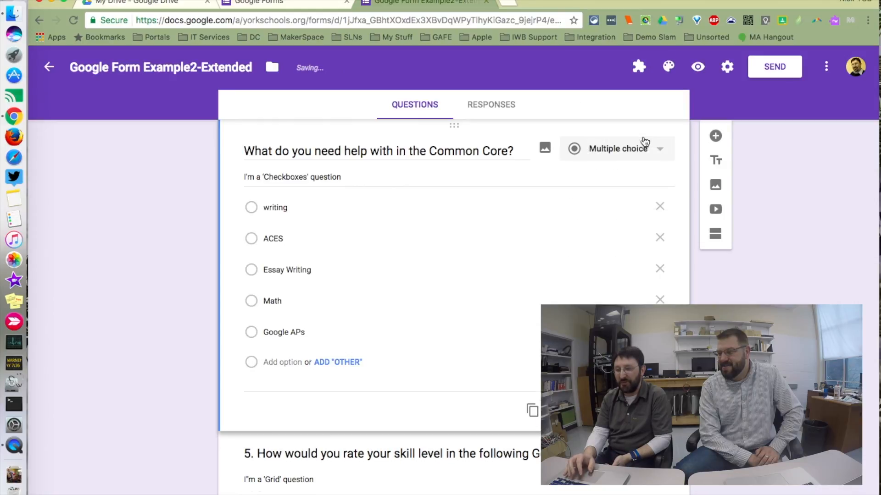
left_click(652, 147)
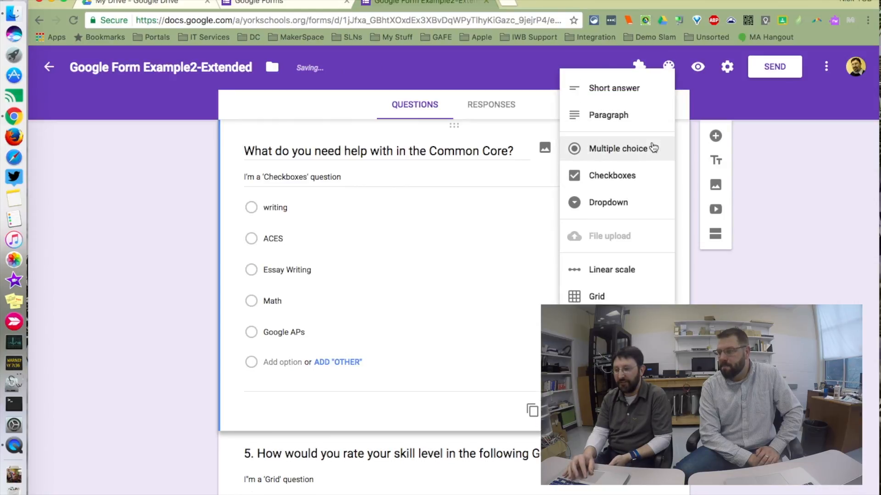
left_click(633, 176)
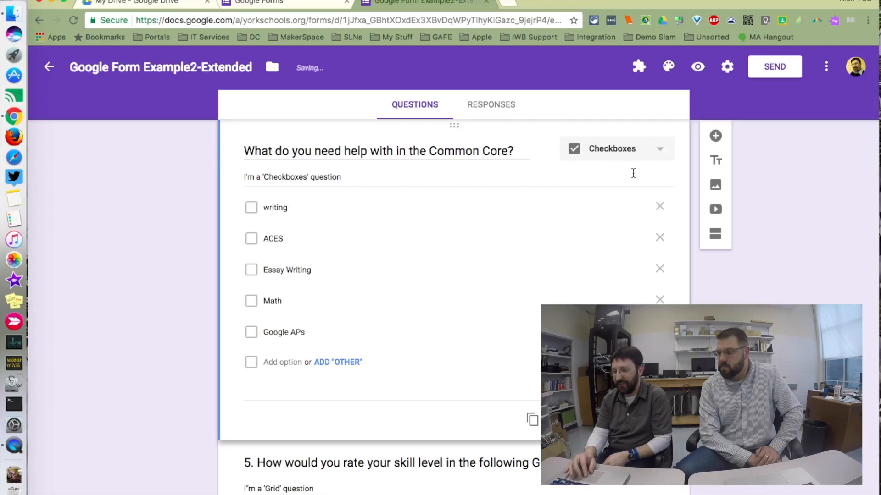
Examine the rows and columns of grid question 5 on skill level in Google Apps.
scroll(389, 274, "down", 6)
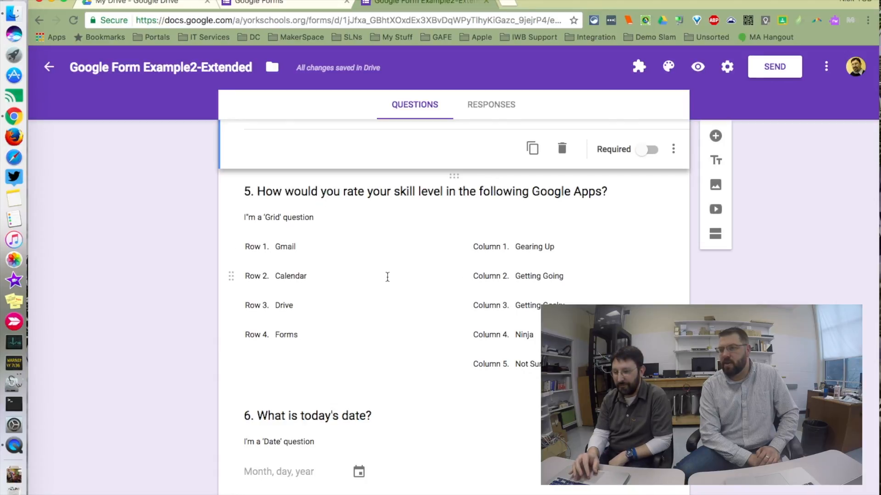
left_click(390, 280)
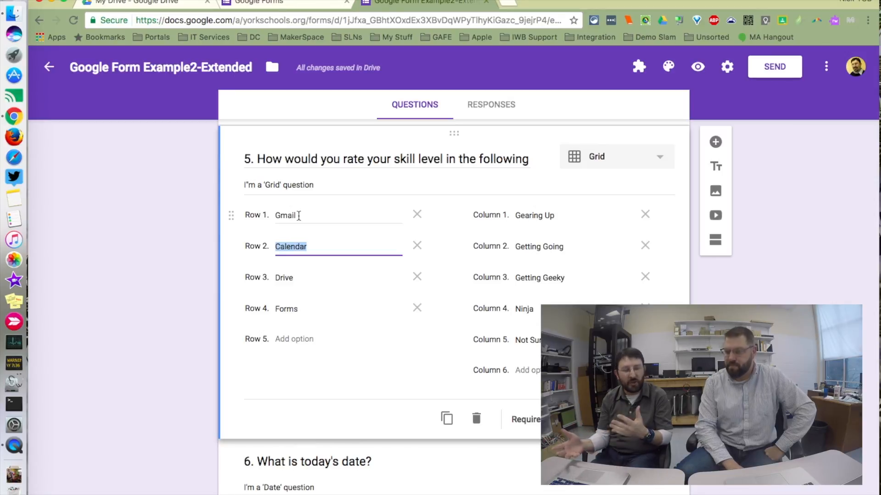
left_click(188, 276)
Examine the date question 6, the time question 7 about lunch, and the questions around them.
scroll(188, 277, "down", 1)
scroll(187, 279, "down", 6)
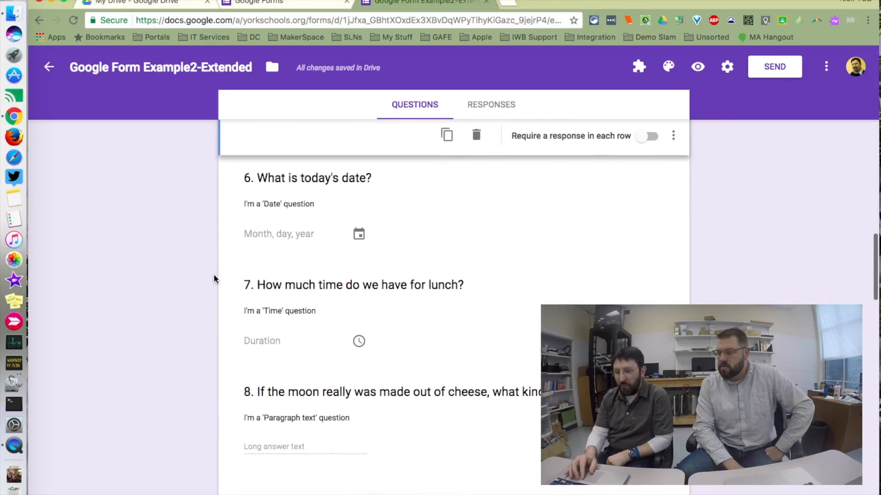
left_click(400, 208)
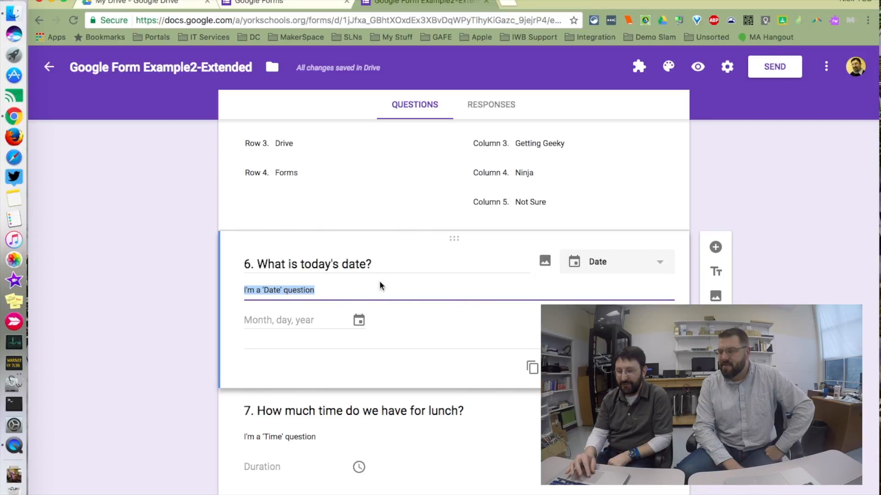
left_click(358, 321)
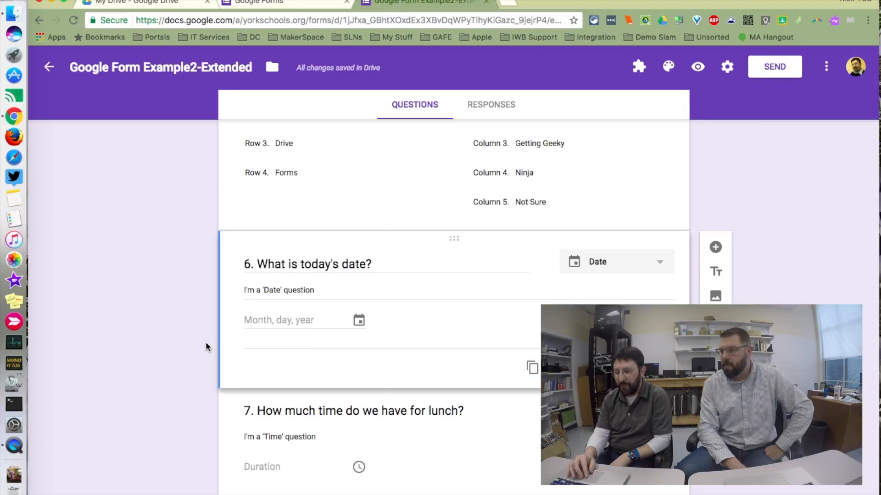
scroll(205, 342, "down", 3)
left_click(355, 323)
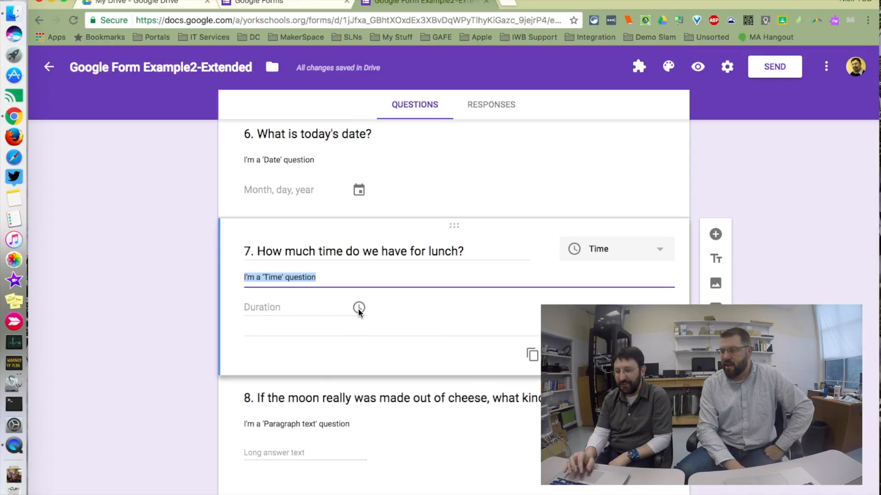
left_click(359, 310)
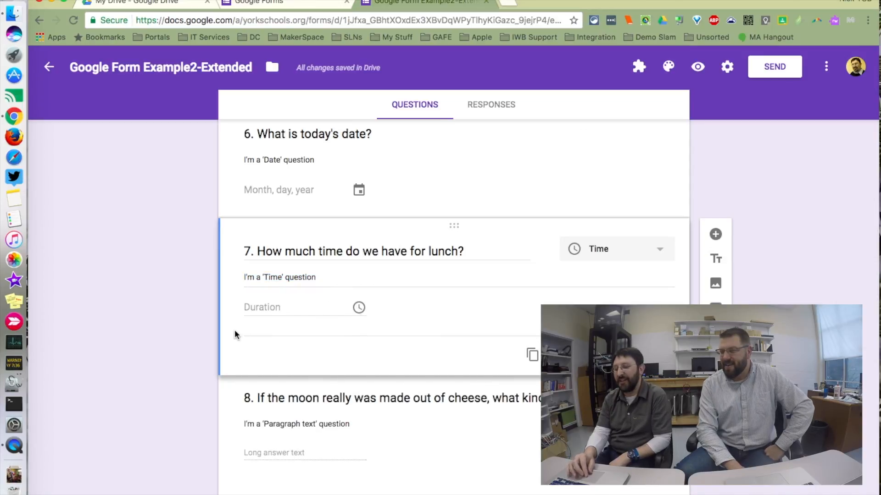
scroll(194, 344, "down", 3)
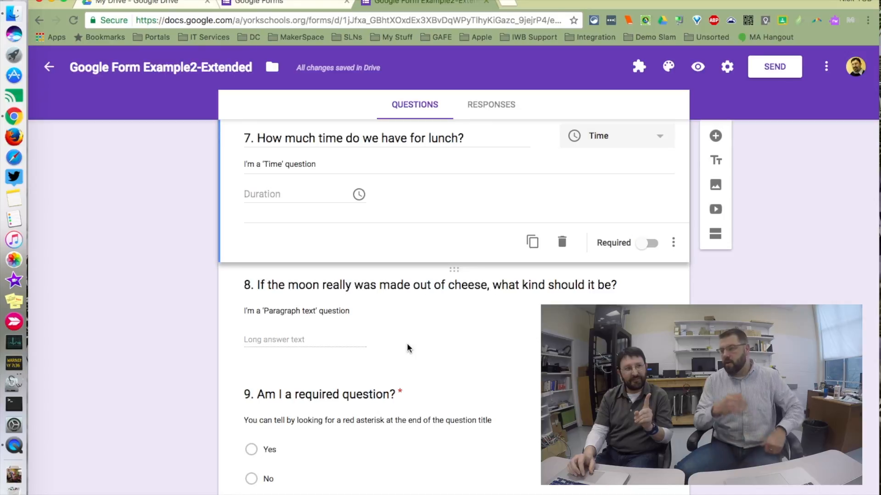
scroll(390, 345, "up", 6)
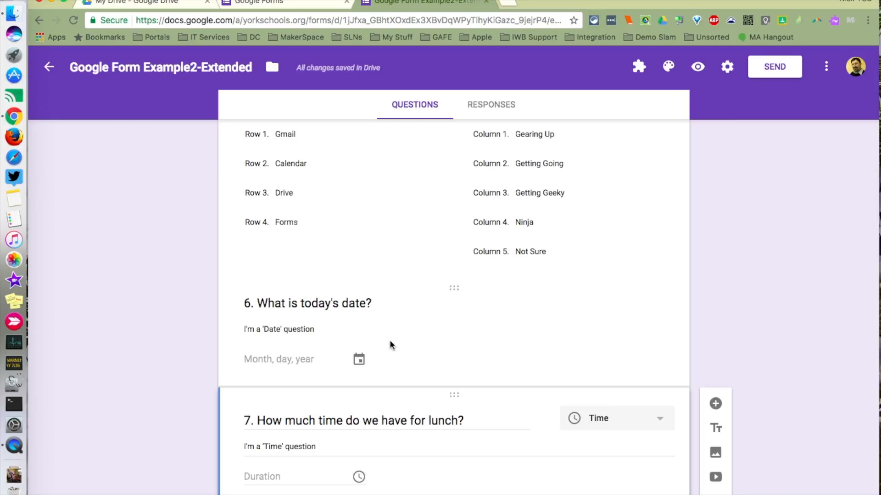
Examine the paragraph question 8 about the moon and the required question 9 with its Required setting.
scroll(389, 340, "down", 5)
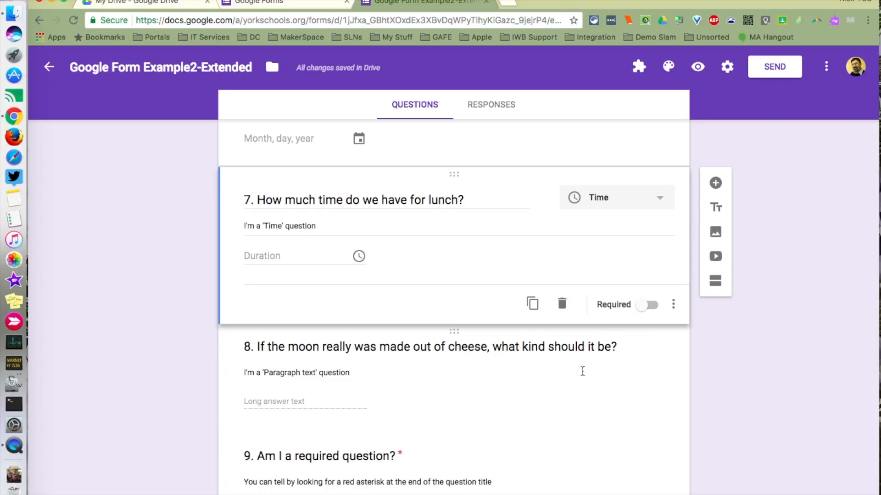
scroll(565, 409, "down", 3)
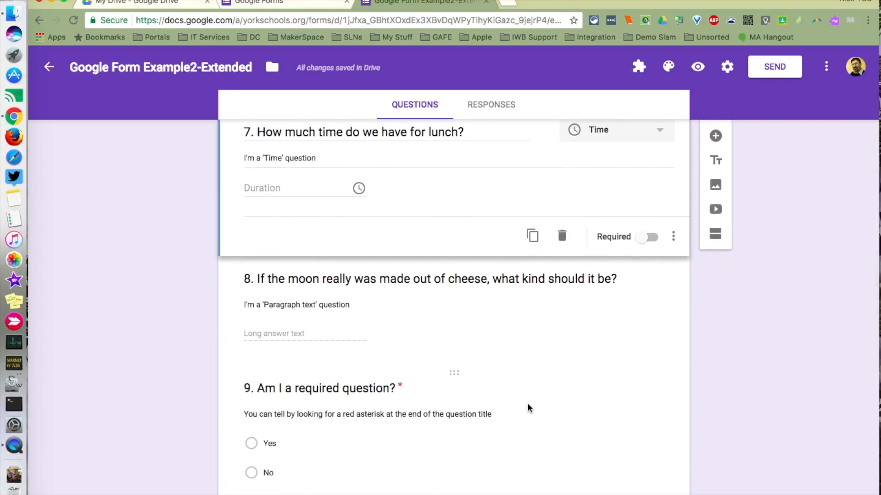
left_click(425, 436)
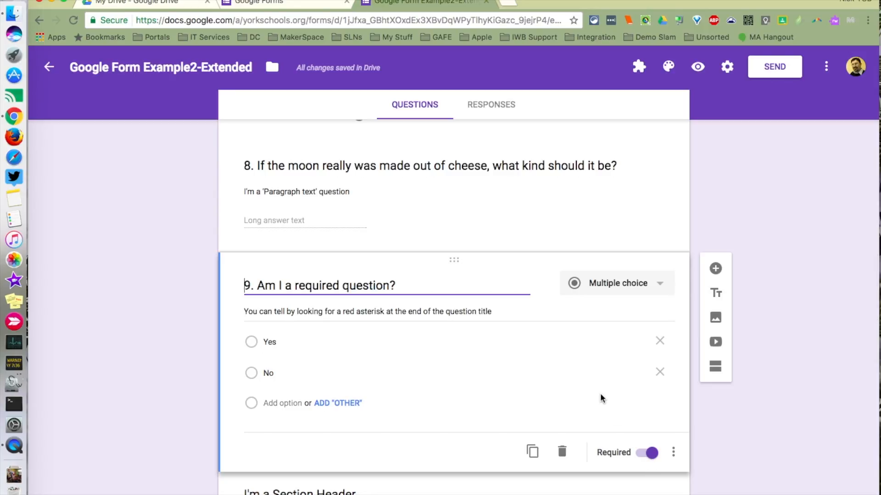
left_click(590, 202)
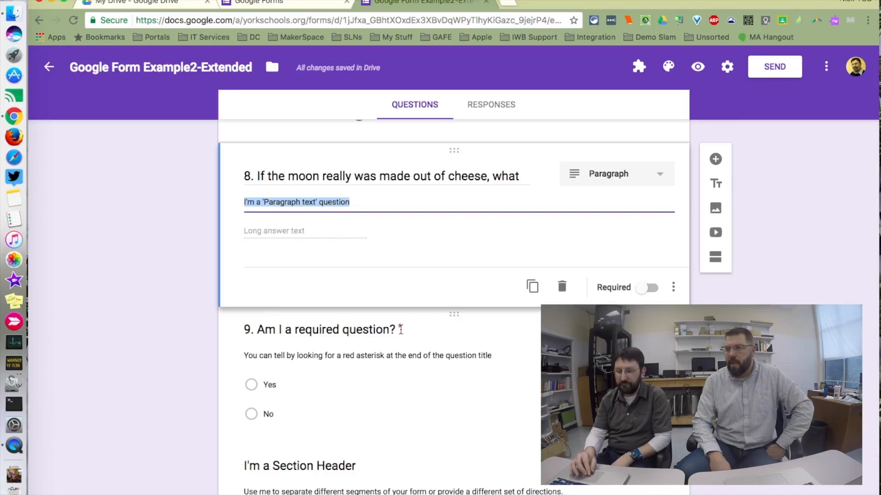
scroll(401, 330, "down", 2)
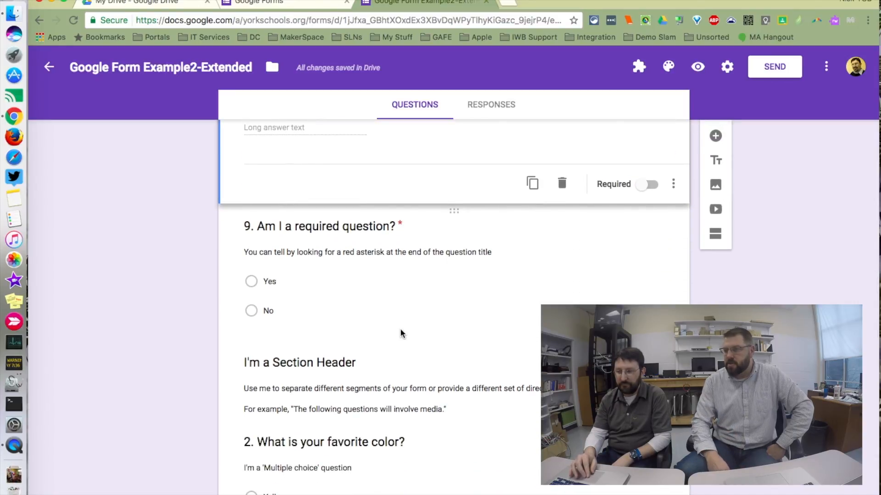
scroll(400, 329, "up", 2)
scroll(400, 328, "up", 1)
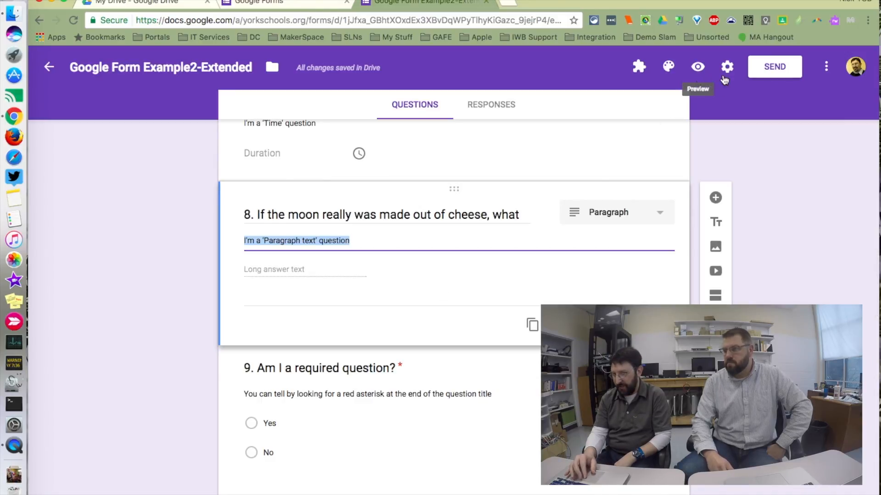
Start sending the form by email and enter the recipient's address from the suggested contacts.
left_click(775, 67)
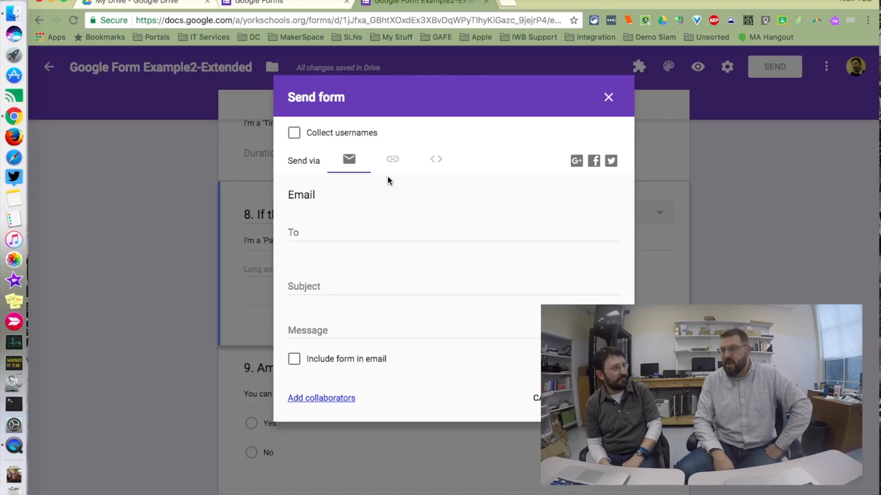
left_click(311, 231)
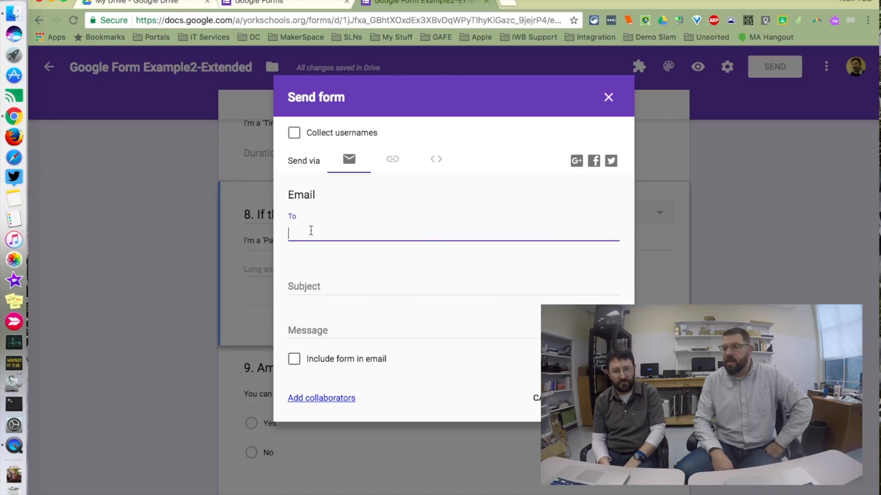
type("th")
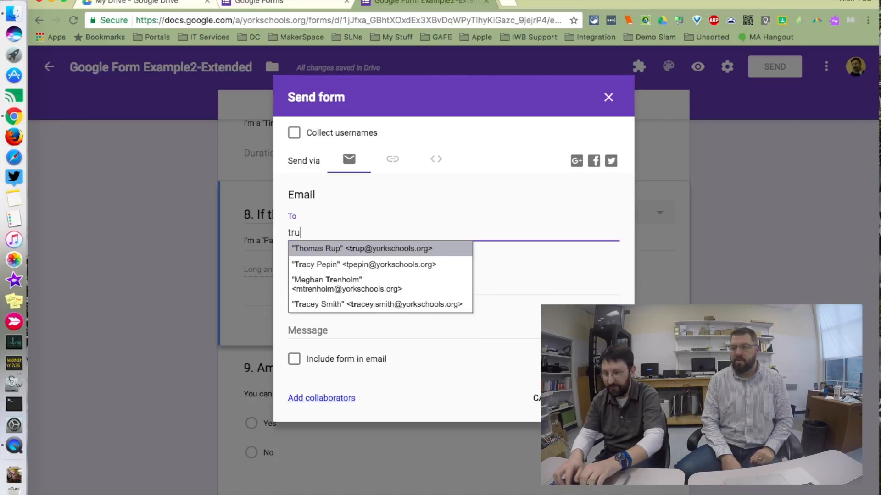
left_click(343, 249)
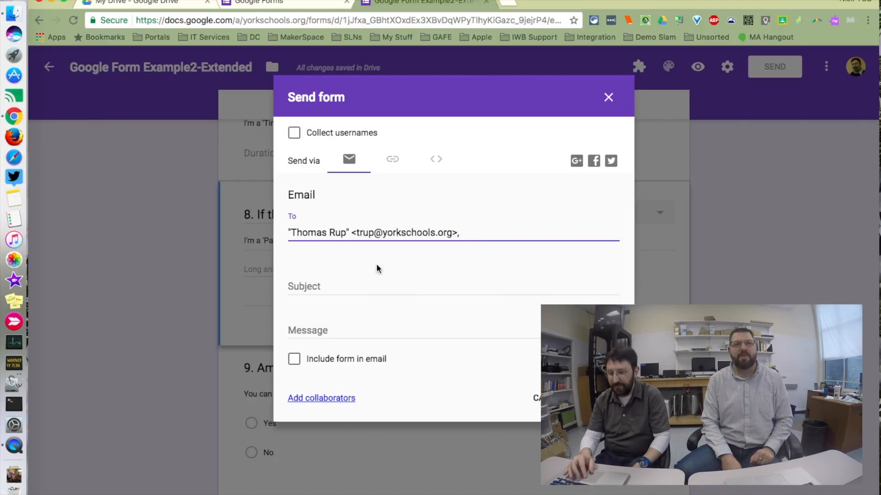
Set the email subject to "Hey, would you please fill this out." and the message to "Pretty please", and send the form.
left_click(324, 287)
type("Hey, would you please fill this out.")
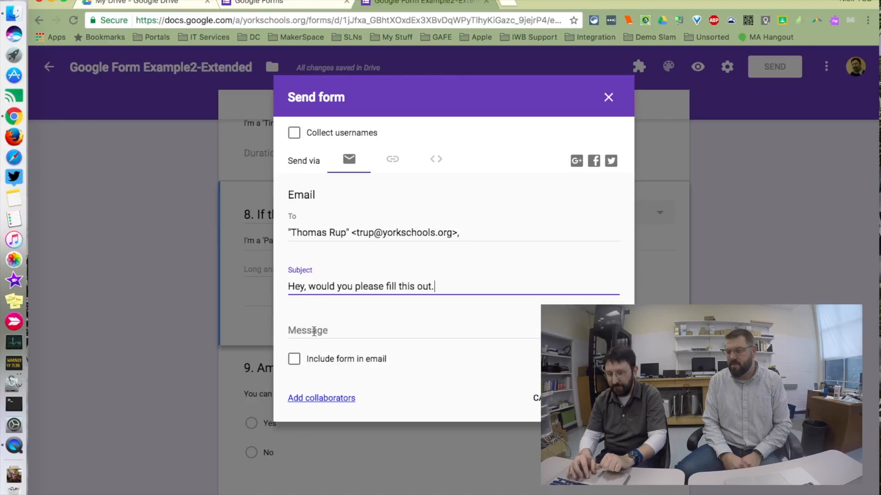
left_click(314, 330)
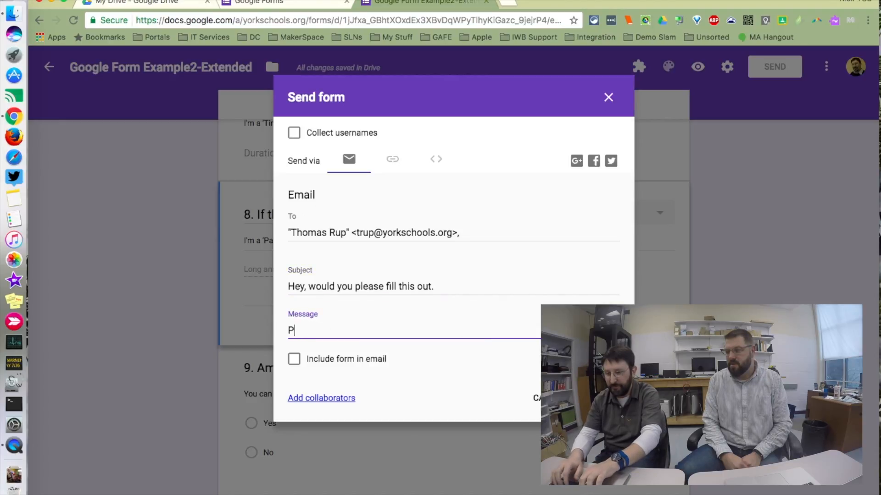
type("Pretty please")
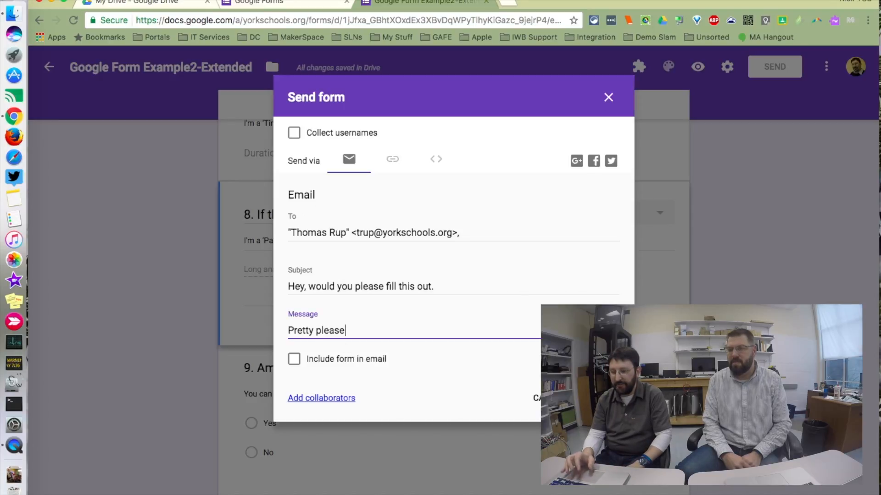
left_click(599, 398)
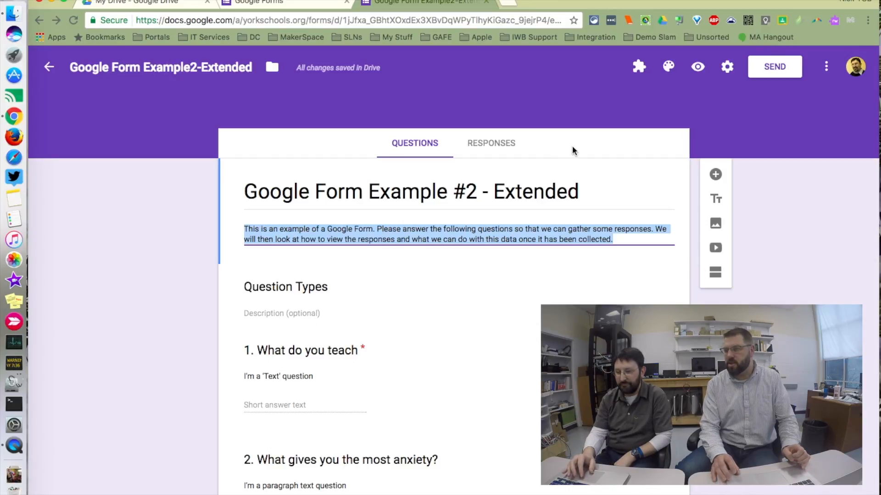
Look through the form to its end and examine the "I'm a Section Header" block below question 9.
scroll(517, 319, "down", 15)
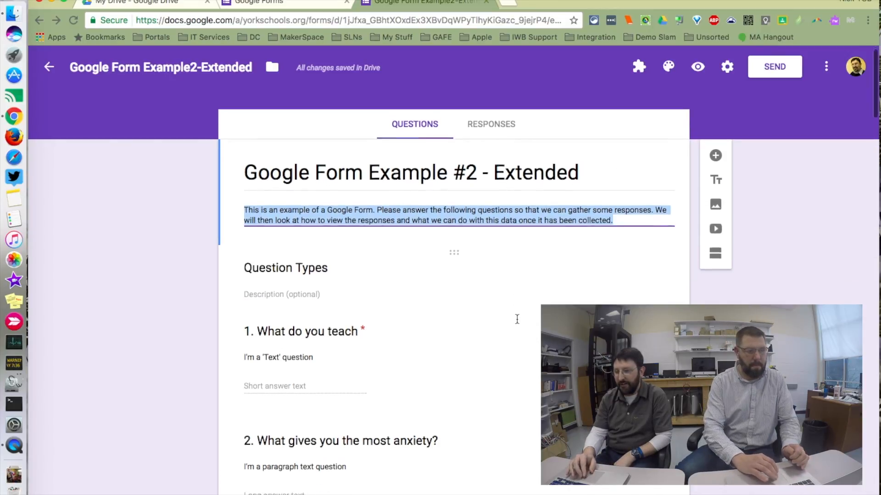
scroll(516, 320, "down", 20)
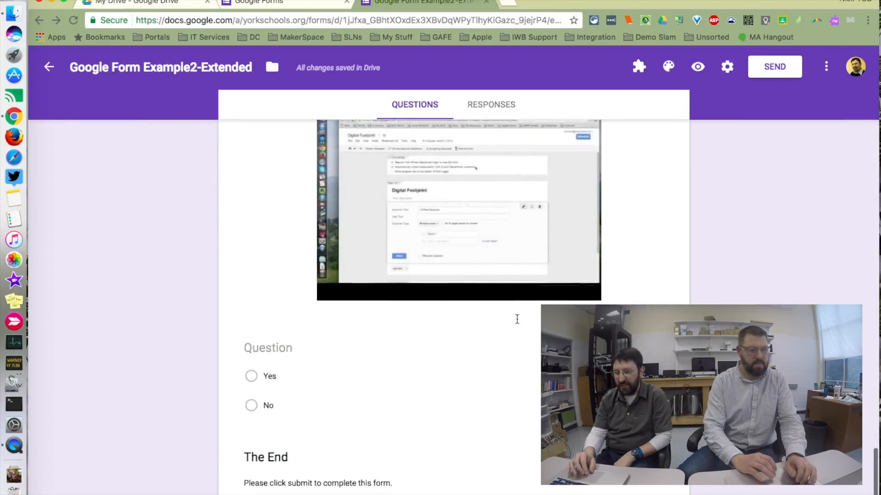
scroll(517, 319, "up", 12)
scroll(517, 319, "up", 10)
scroll(517, 321, "down", 4)
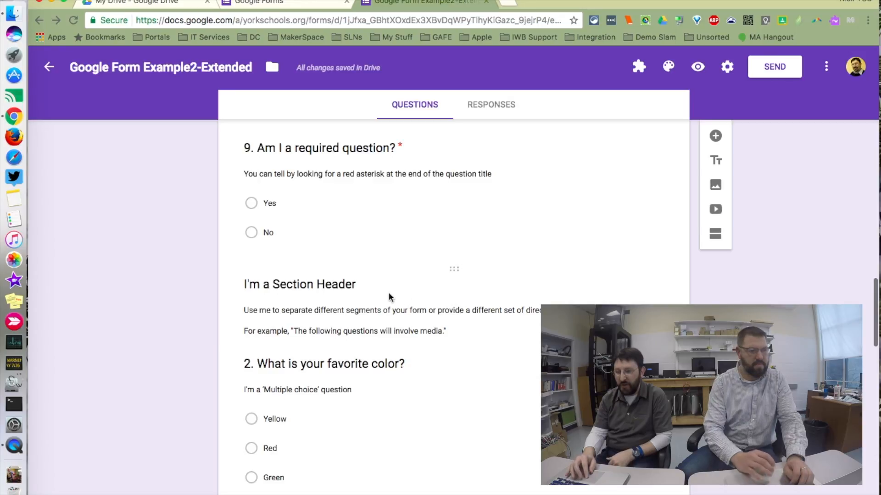
left_click(373, 281)
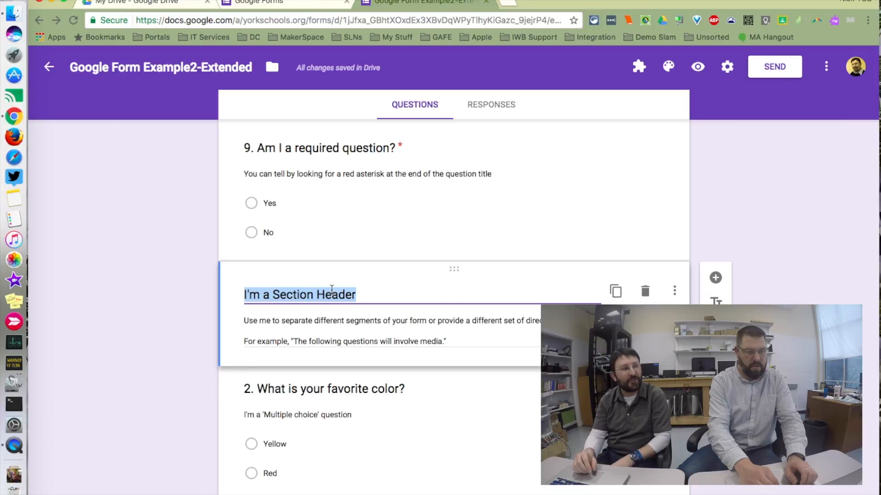
Examine the options and section routing of the multiple choice question "What is your favorite color?".
scroll(331, 290, "down", 4)
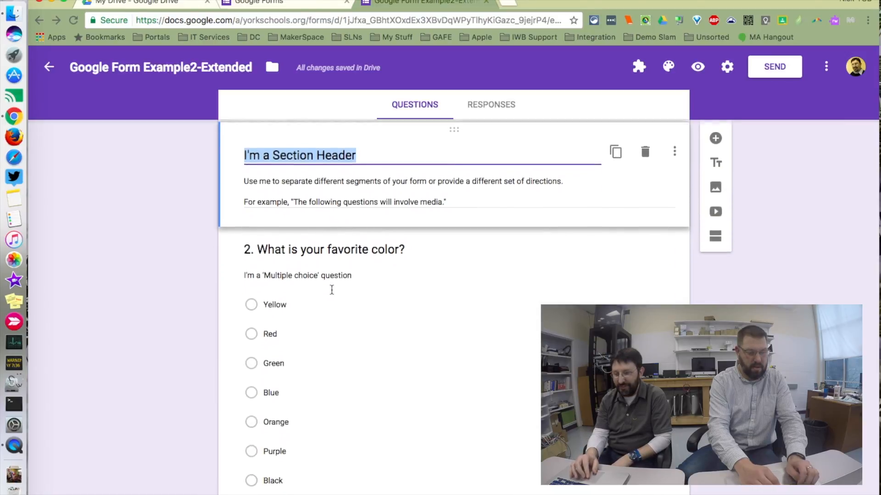
left_click(350, 288)
scroll(350, 285, "down", 5)
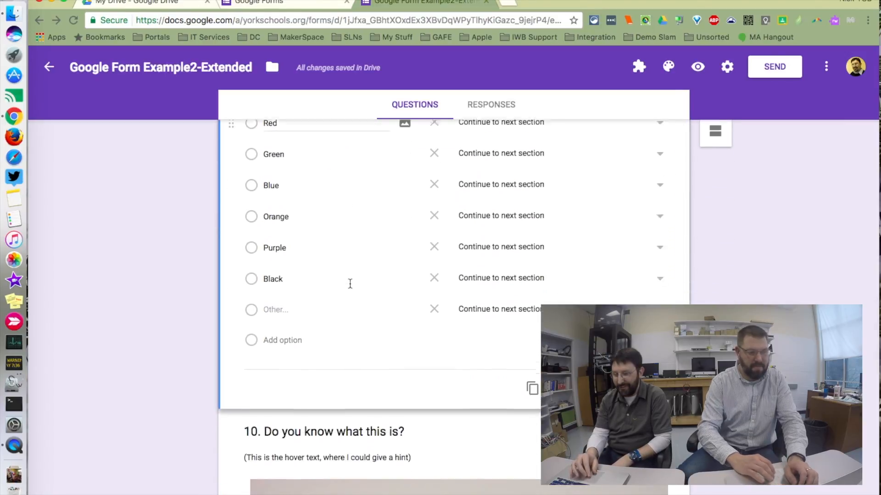
scroll(349, 284, "up", 4)
scroll(350, 283, "down", 5)
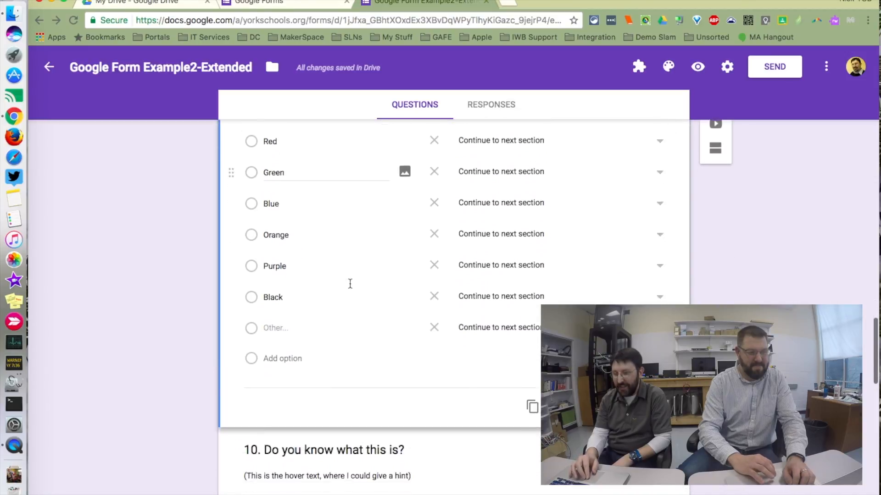
Examine the image in item 10, "Do you know what this is?", and the answer options of the untitled multiple choice question below it.
scroll(350, 283, "down", 4)
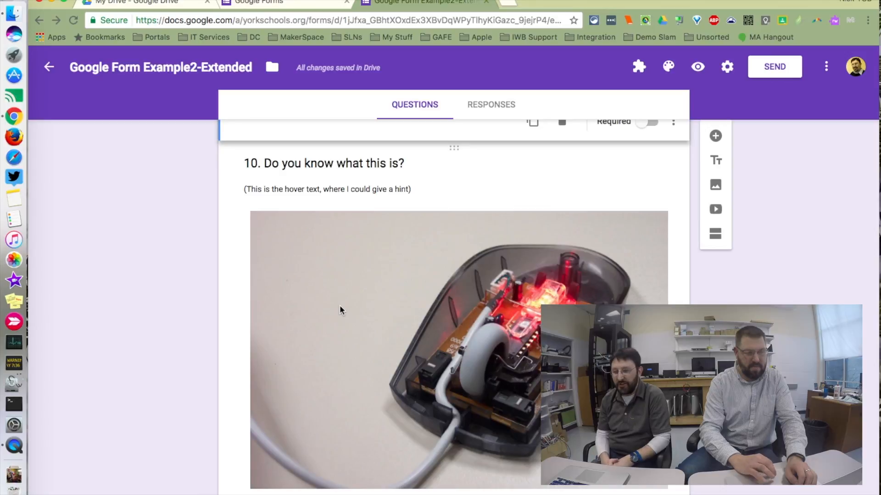
scroll(340, 306, "up", 1)
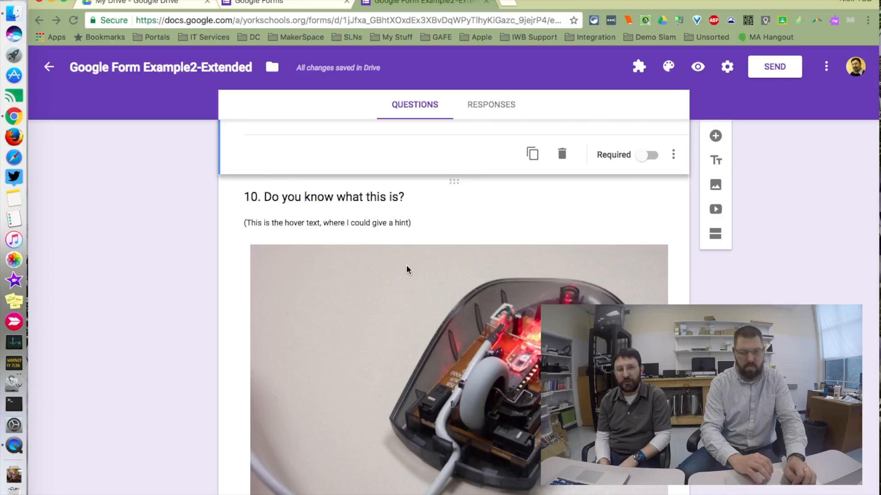
scroll(405, 265, "down", 10)
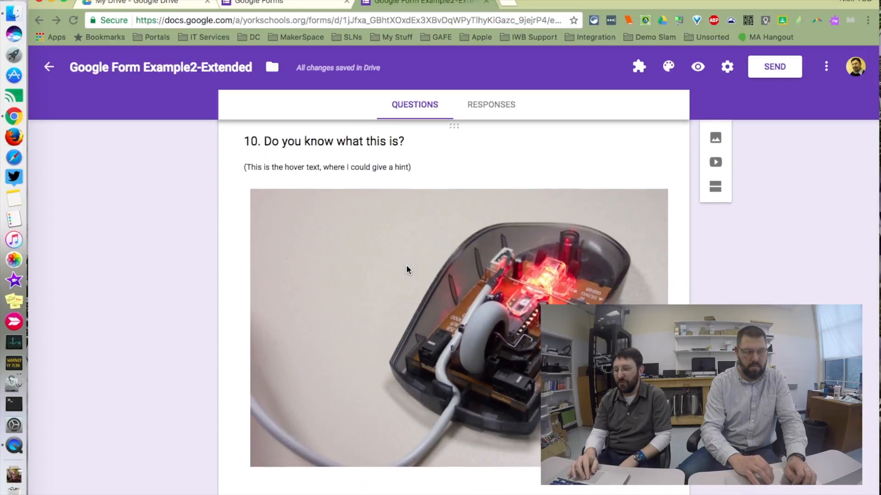
left_click(327, 311)
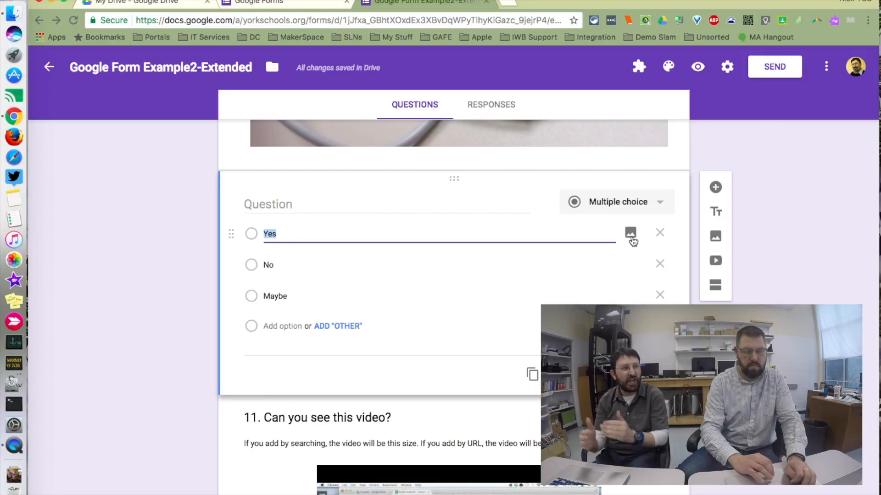
Examine the embedded video in item 11, "Can you see this video?", and its options.
scroll(631, 242, "down", 5)
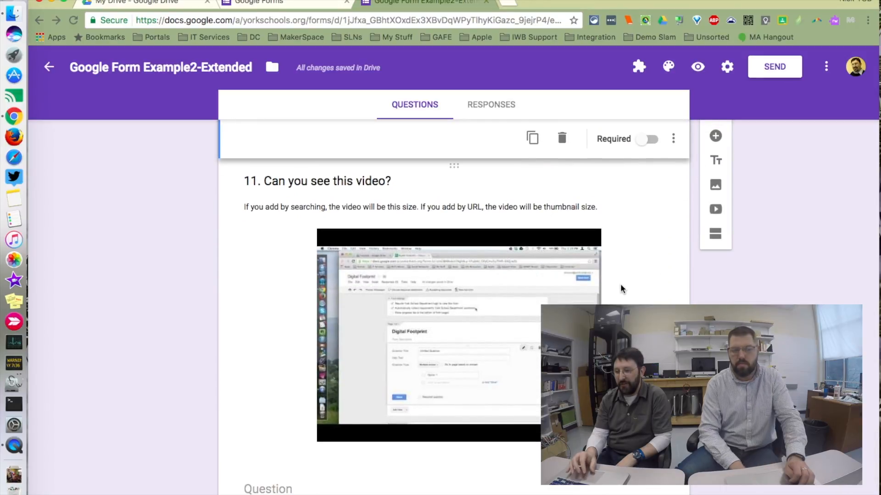
left_click(620, 285)
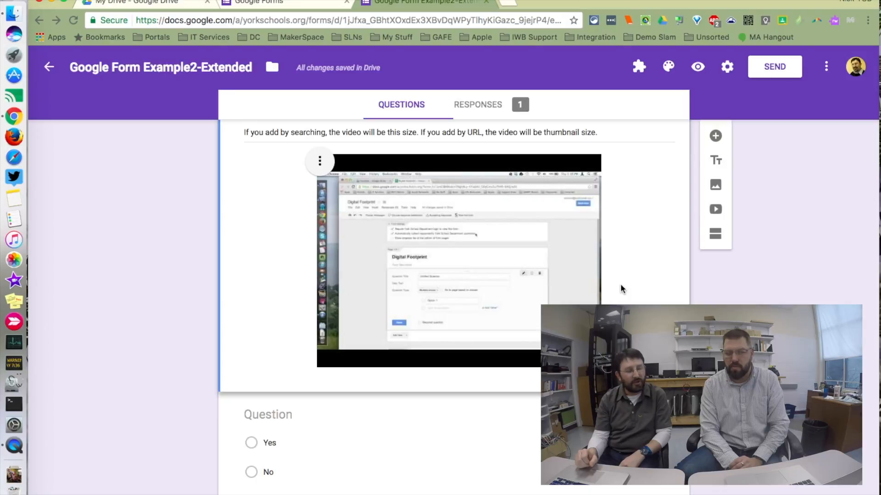
left_click(320, 161)
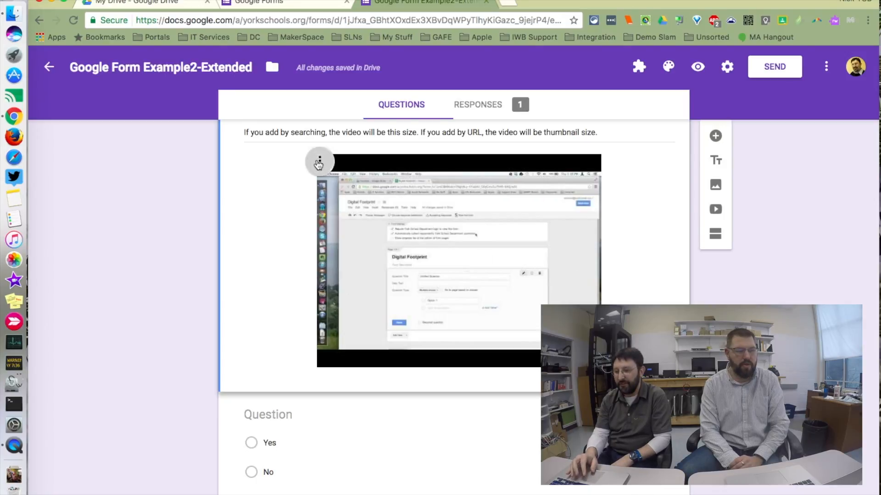
left_click(166, 221)
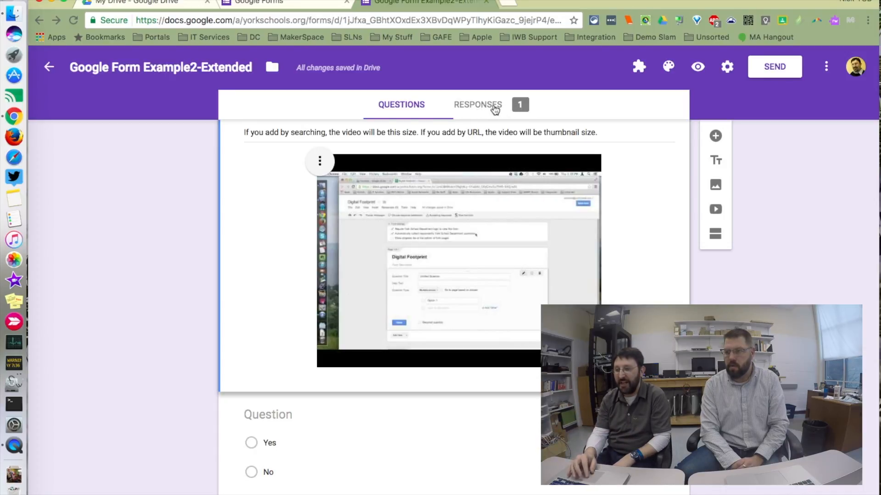
View the form's response summary and examine the answers and chart for the first questions.
left_click(476, 106)
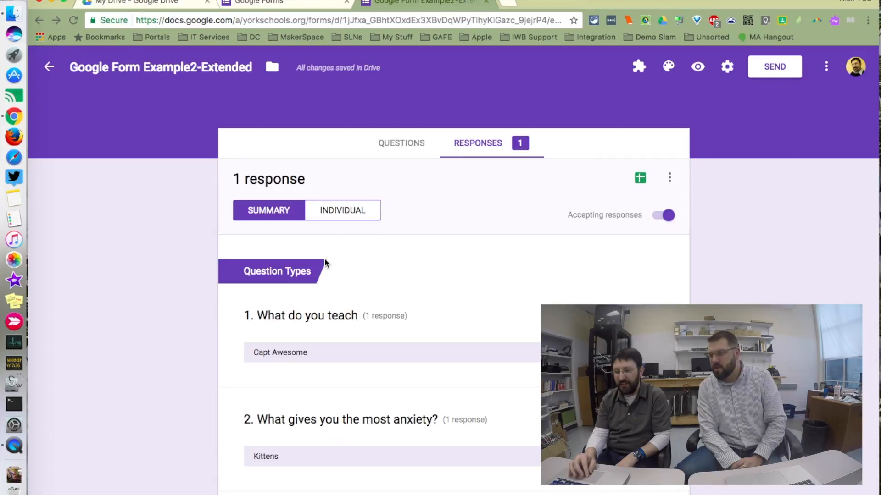
scroll(263, 310, "down", 3)
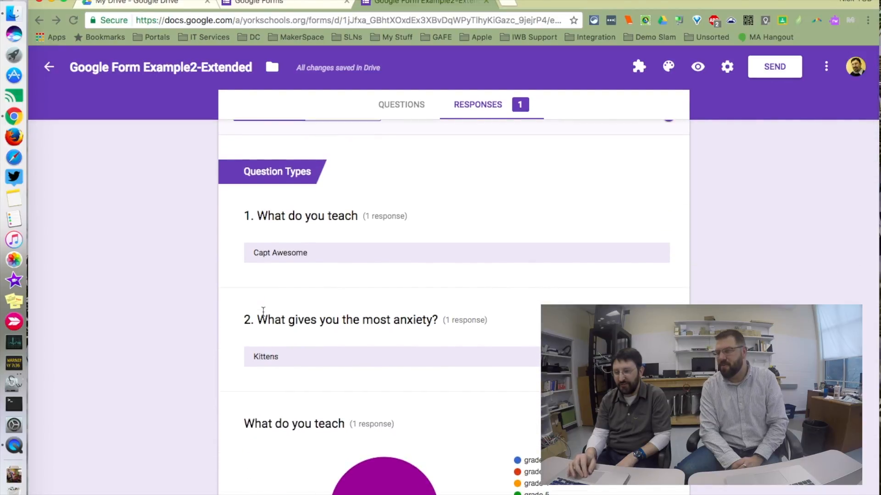
scroll(263, 310, "down", 1)
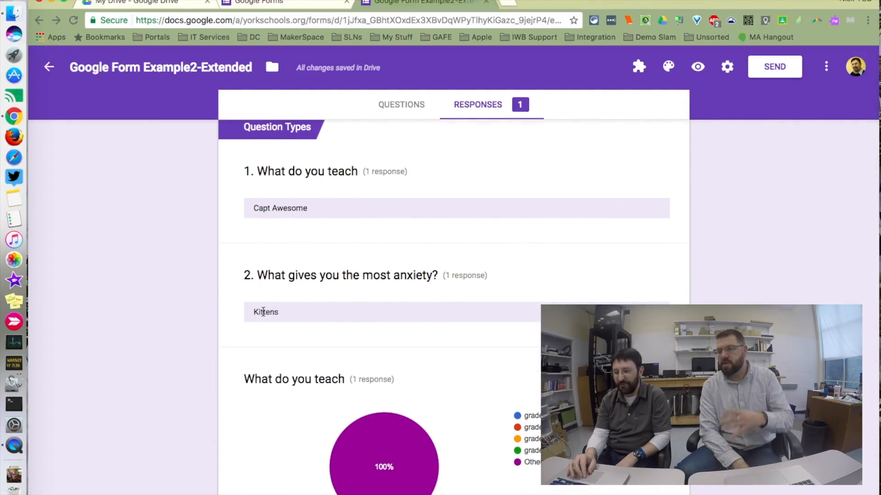
scroll(263, 312, "down", 1)
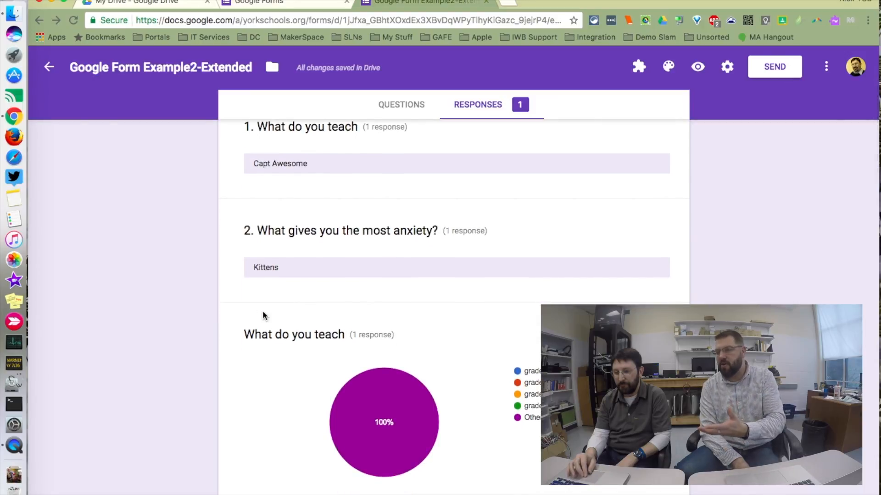
scroll(262, 310, "up", 1)
scroll(262, 310, "down", 1)
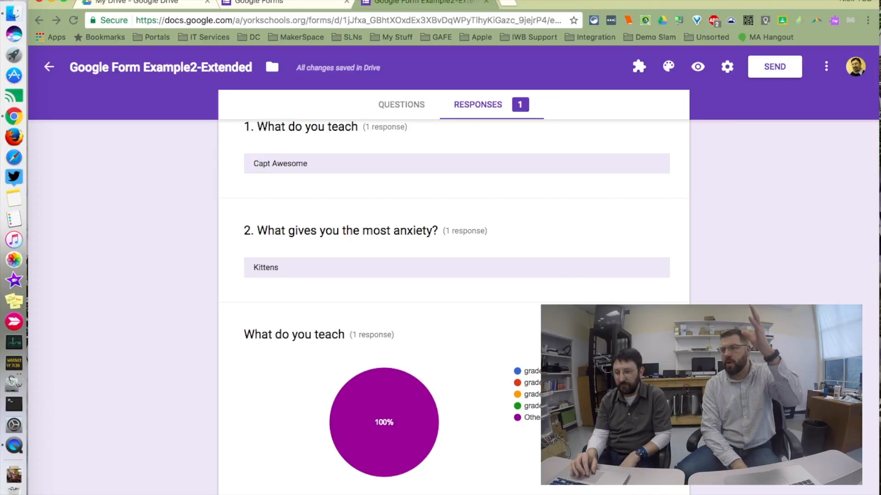
scroll(453, 275, "up", 3)
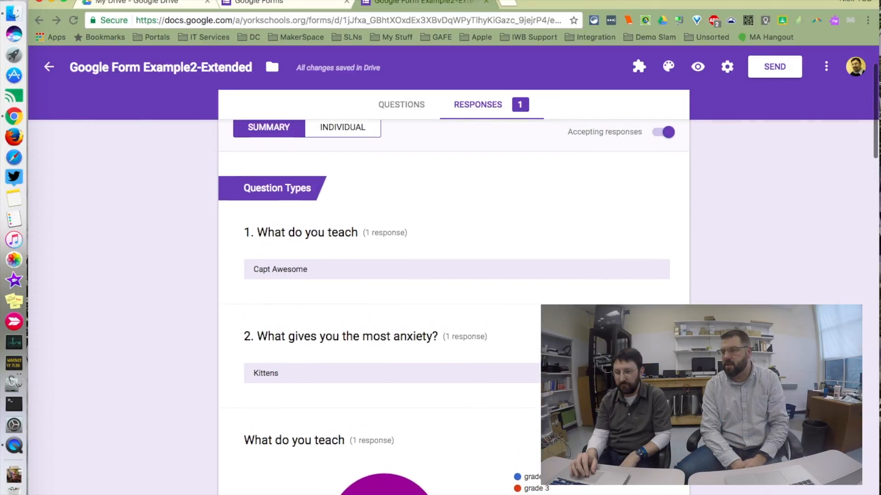
Examine the "What do you teach" pie chart in the response summary, and view the response destination options without changing the destination.
scroll(453, 275, "down", 7)
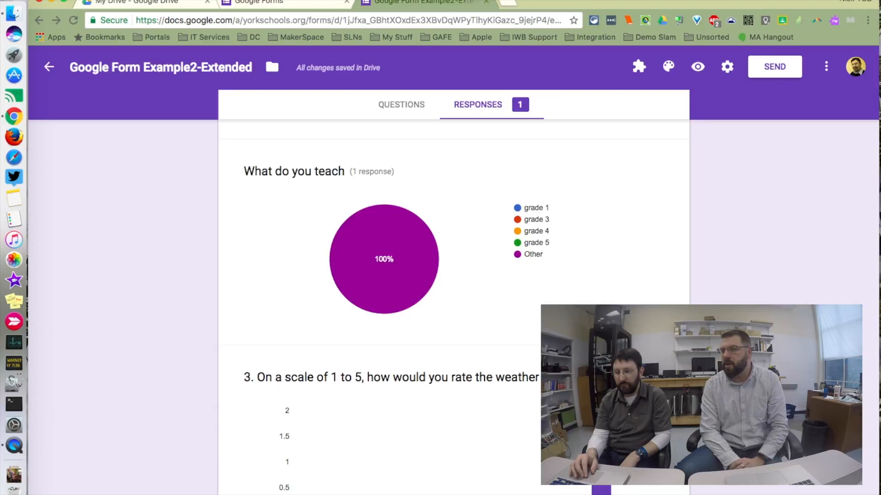
scroll(453, 275, "up", 7)
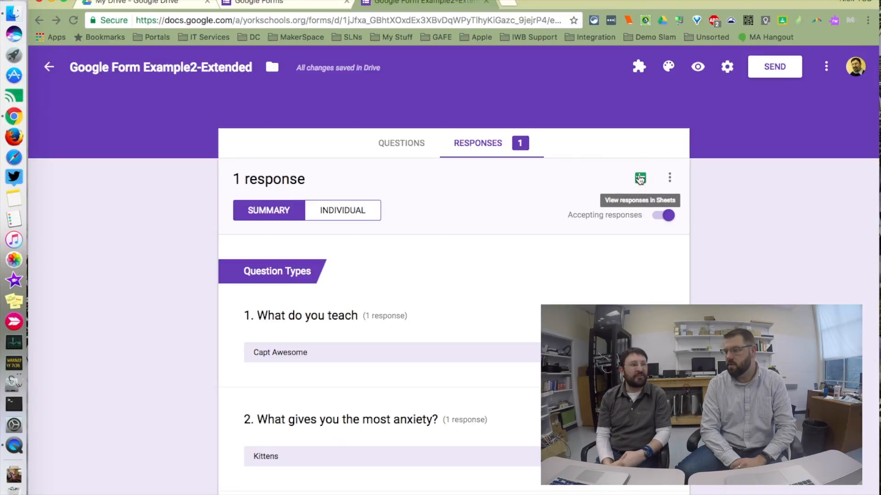
left_click(669, 178)
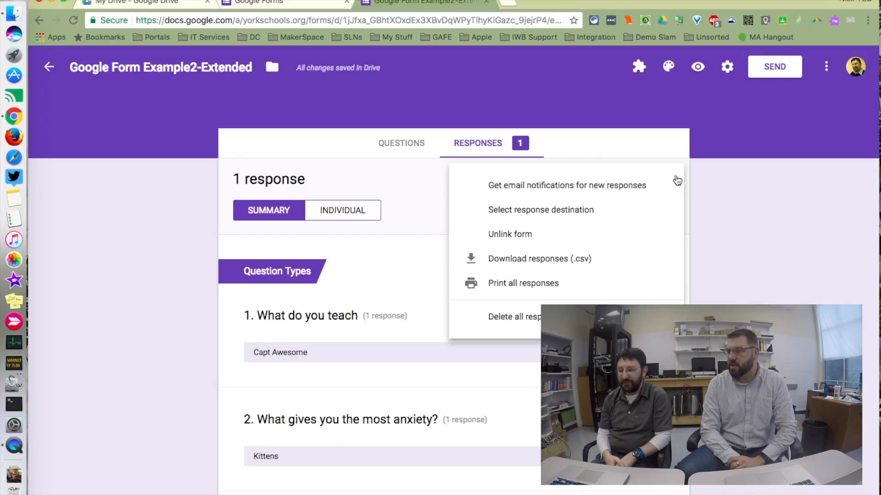
left_click(563, 213)
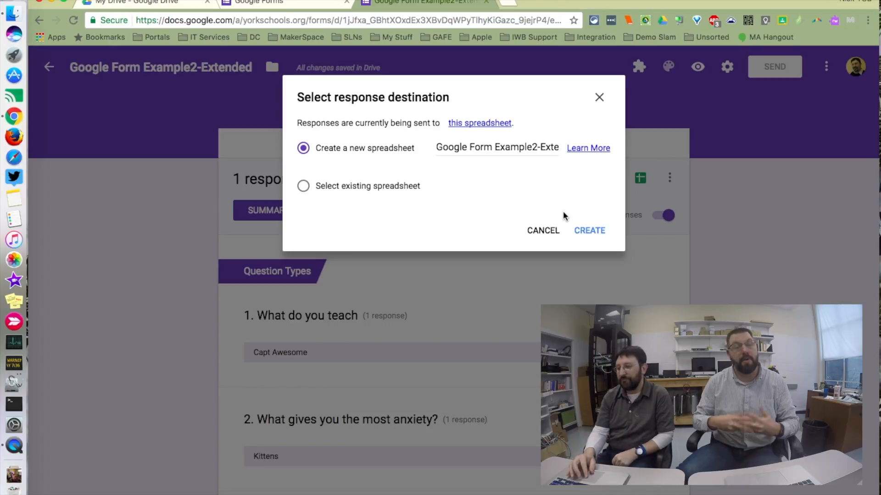
left_click(545, 232)
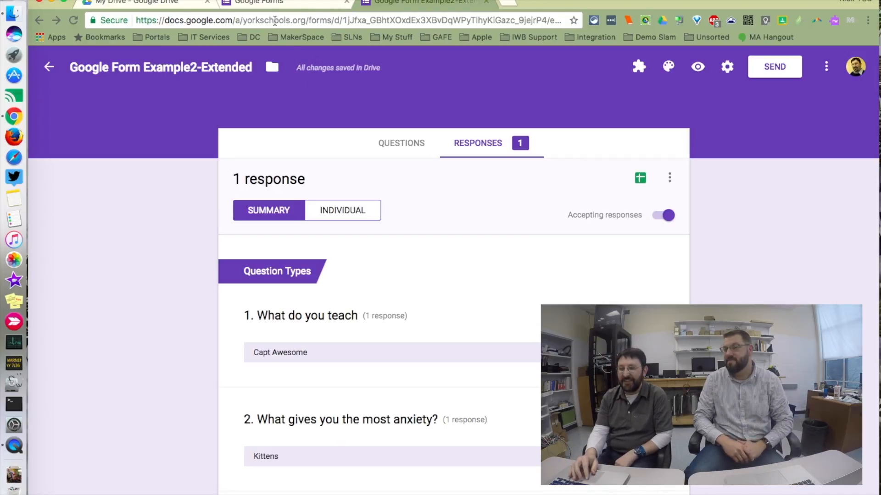
Create a new form from the Exit Ticket template in the Education section of the Google Forms template gallery.
left_click(265, 8)
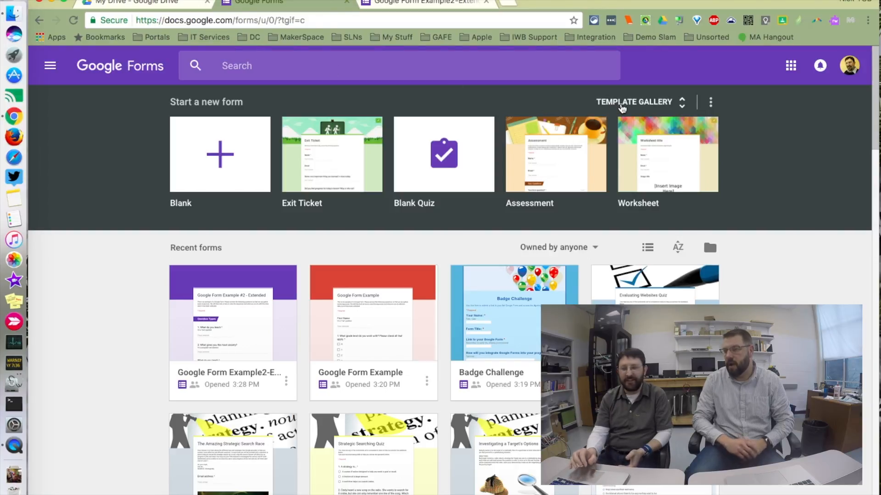
left_click(621, 106)
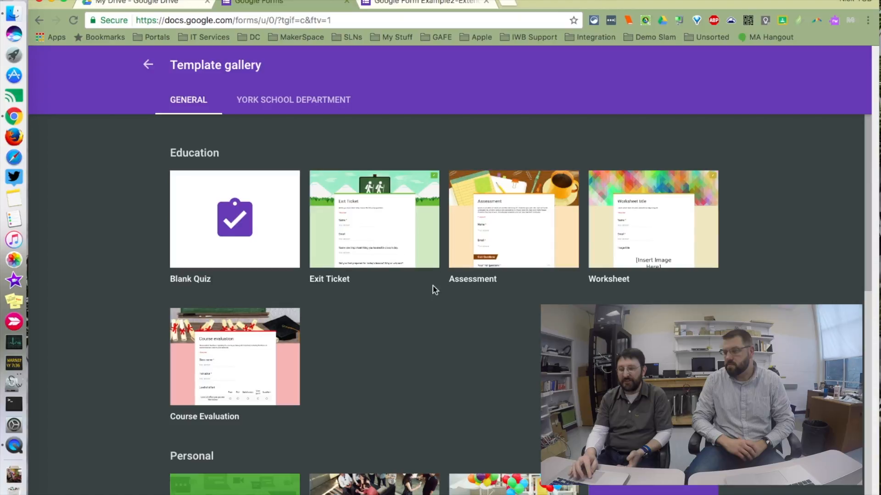
left_click(353, 252)
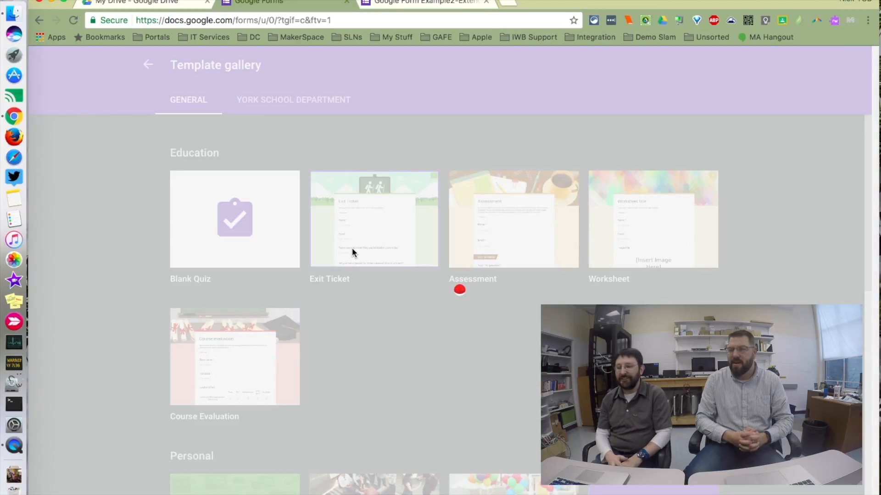